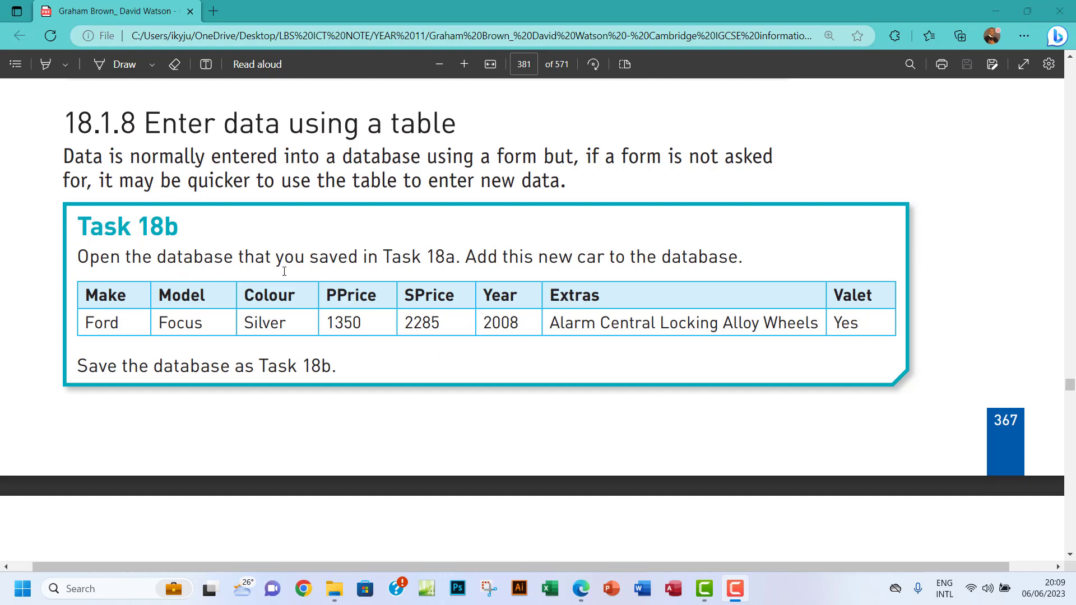
Read Task 18b's Ford Focus car details in the textbook PDF, highlighting the key text
left_click_drag(367, 259, 456, 259)
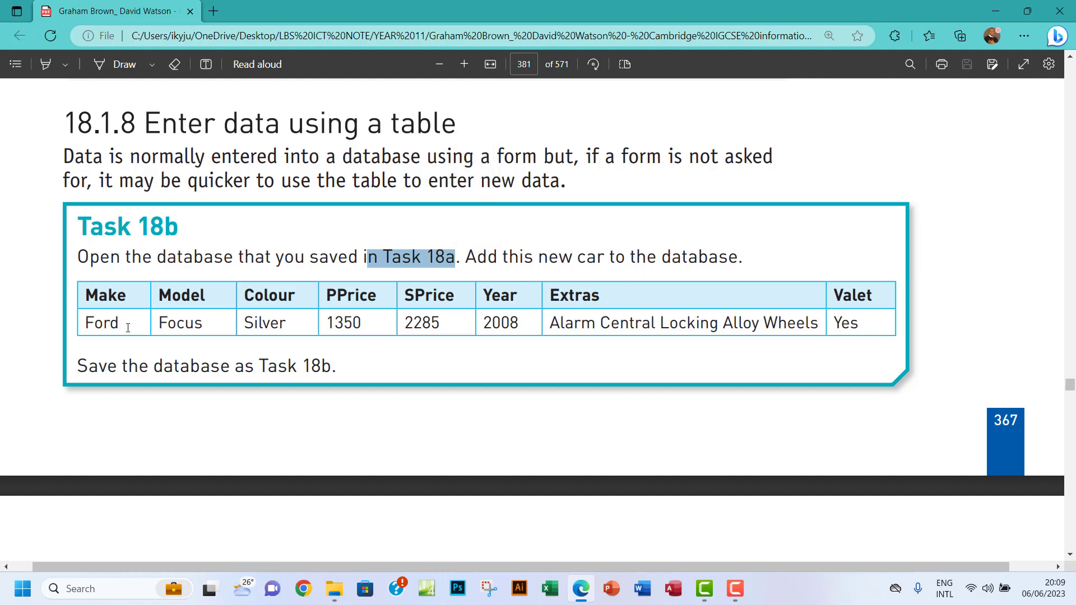
left_click_drag(84, 295, 882, 331)
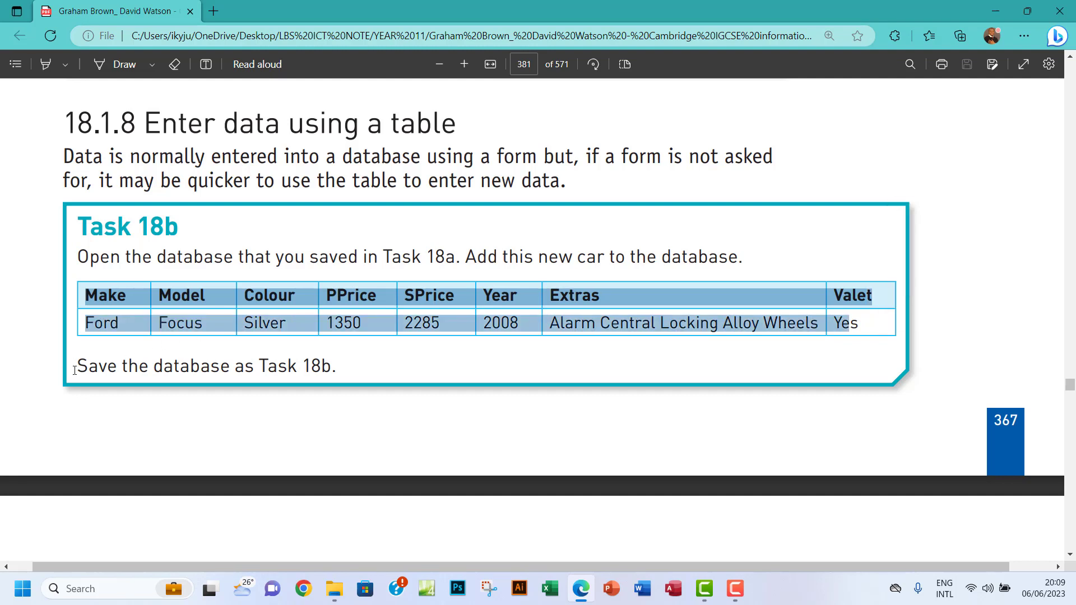
left_click_drag(75, 371, 325, 365)
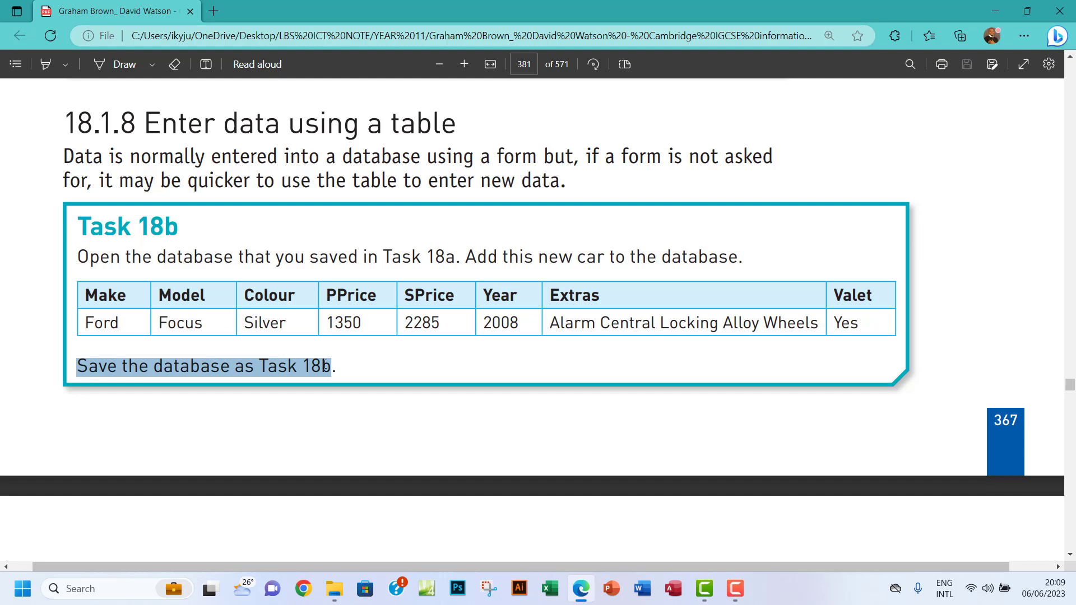
left_click(271, 368)
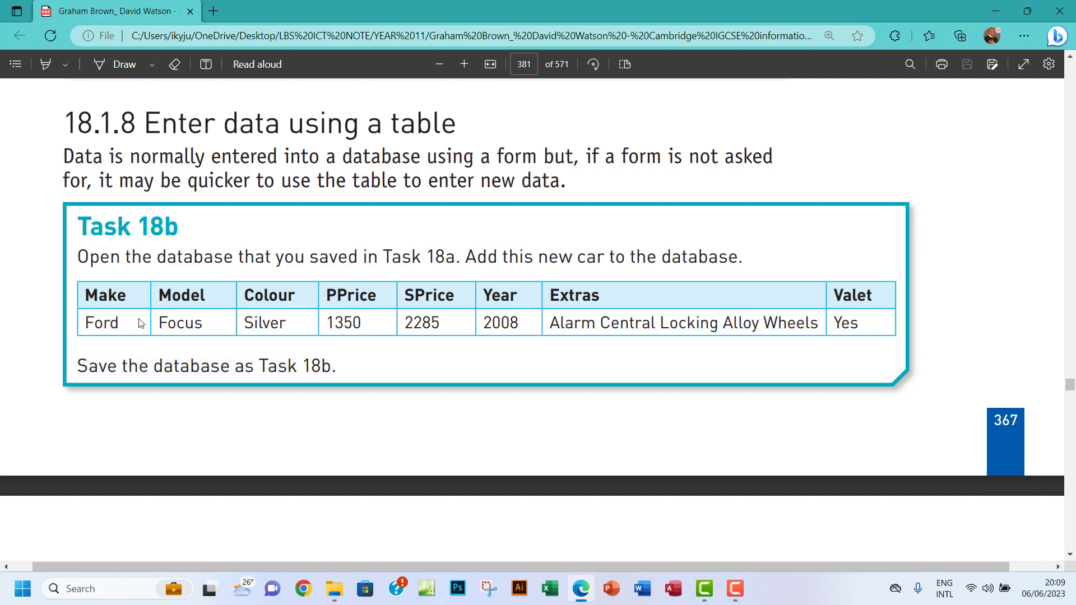
left_click_drag(104, 326, 74, 327)
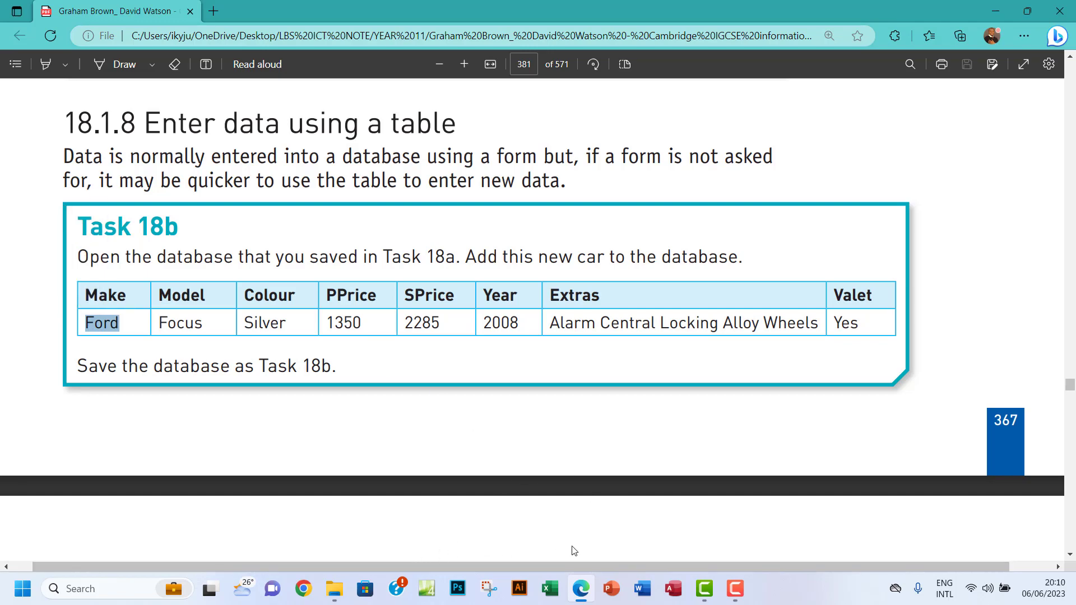
Open IGCSE ICT 2023_2025.accdb from the Chapter 18 tasks file folder
left_click(334, 589)
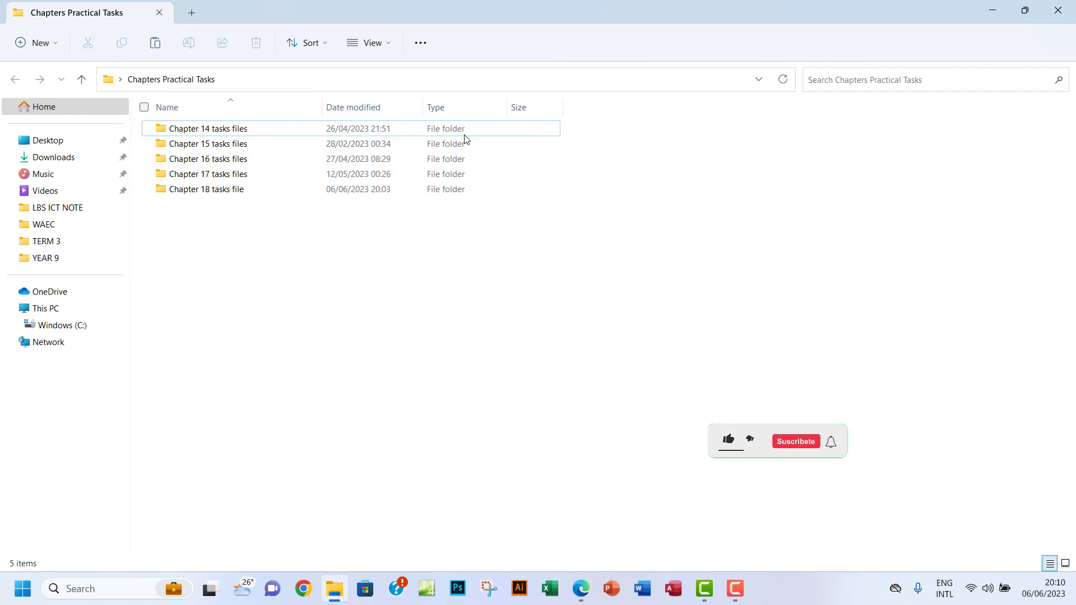
double_click(204, 190)
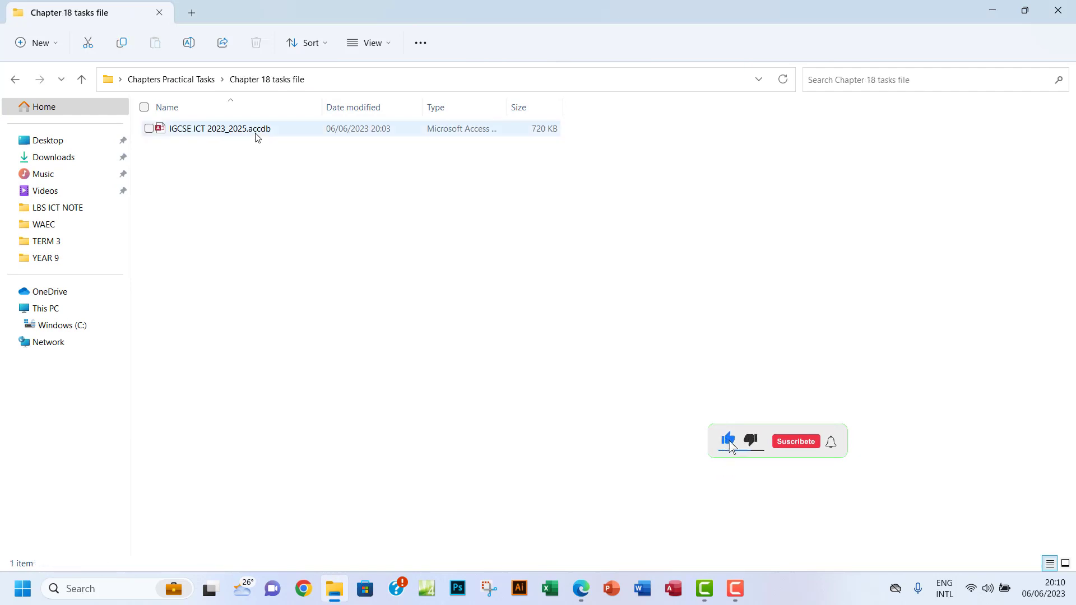
double_click(256, 133)
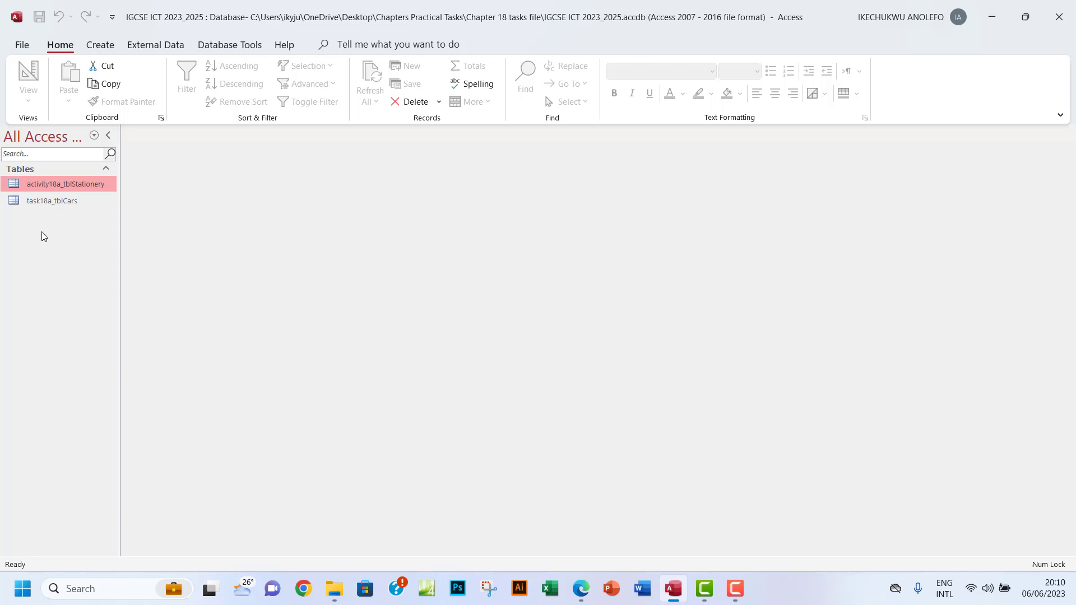
Open task18a_tblCars and begin saving it as a new object
double_click(48, 203)
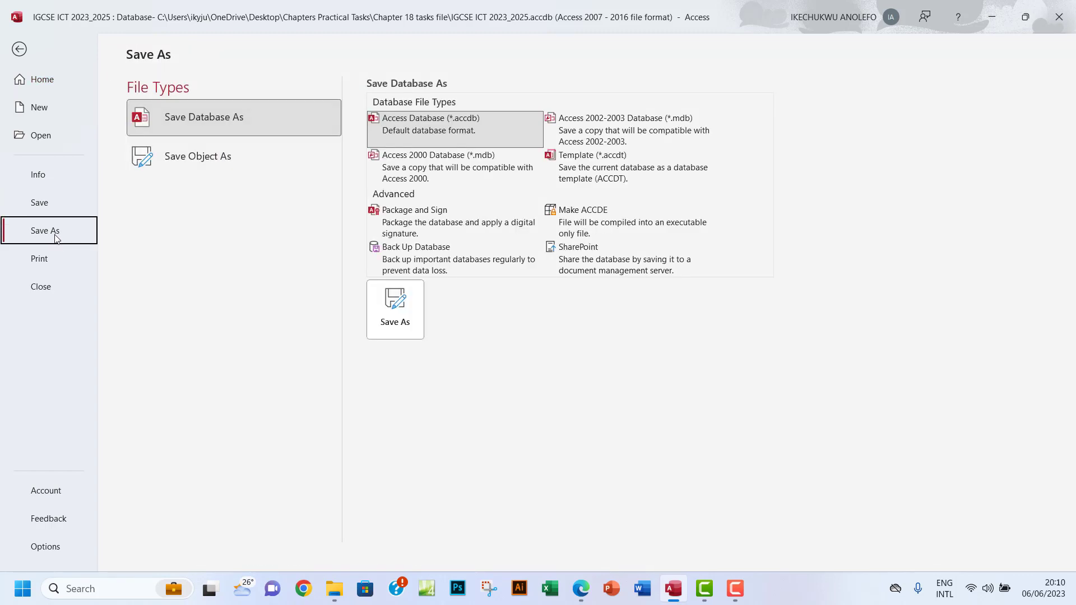
left_click(197, 163)
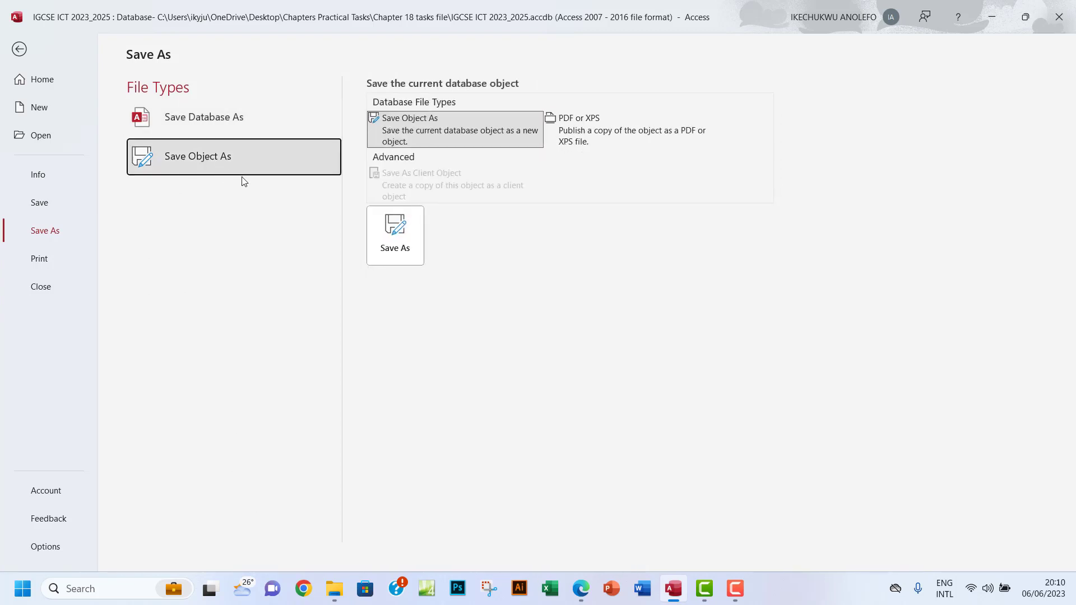
left_click(390, 246)
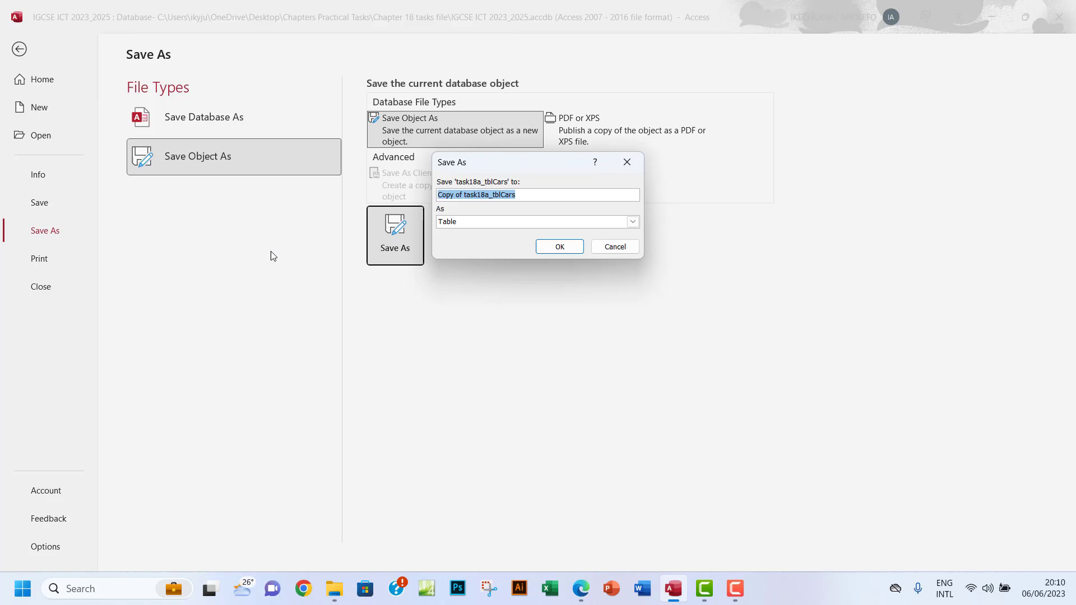
Name the copy task18b_tblCars instead of 'Copy of task18a_tblCars' and confirm
left_click(468, 194)
left_click_drag(463, 194, 413, 192)
key("Delete")
key("Delete")
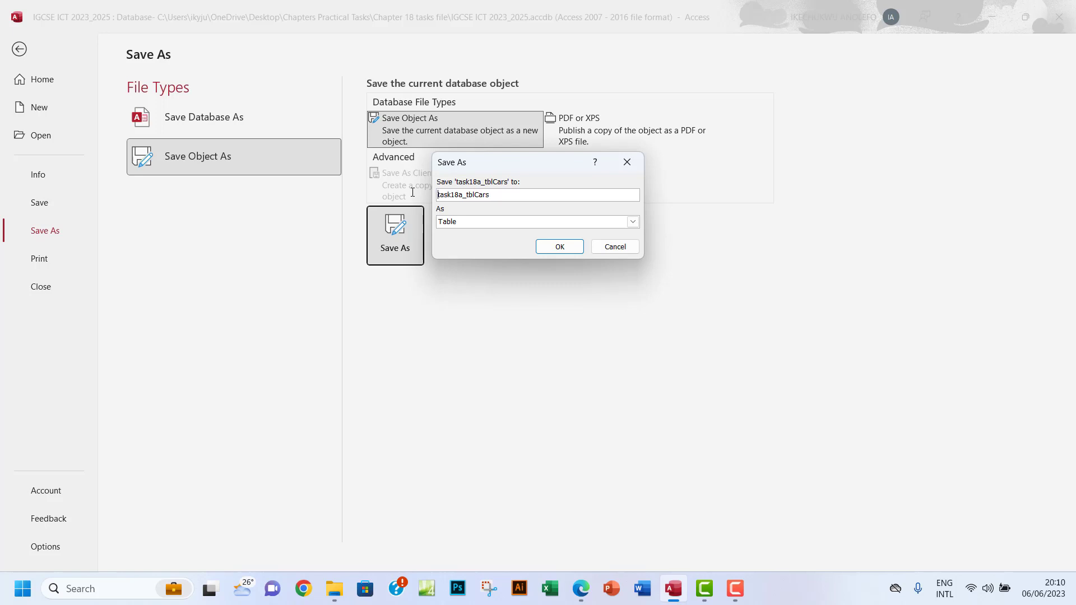
left_click(464, 194)
key("BackSpace")
type("b")
left_click_drag(486, 193, 466, 193)
left_click(488, 195)
left_click(560, 246)
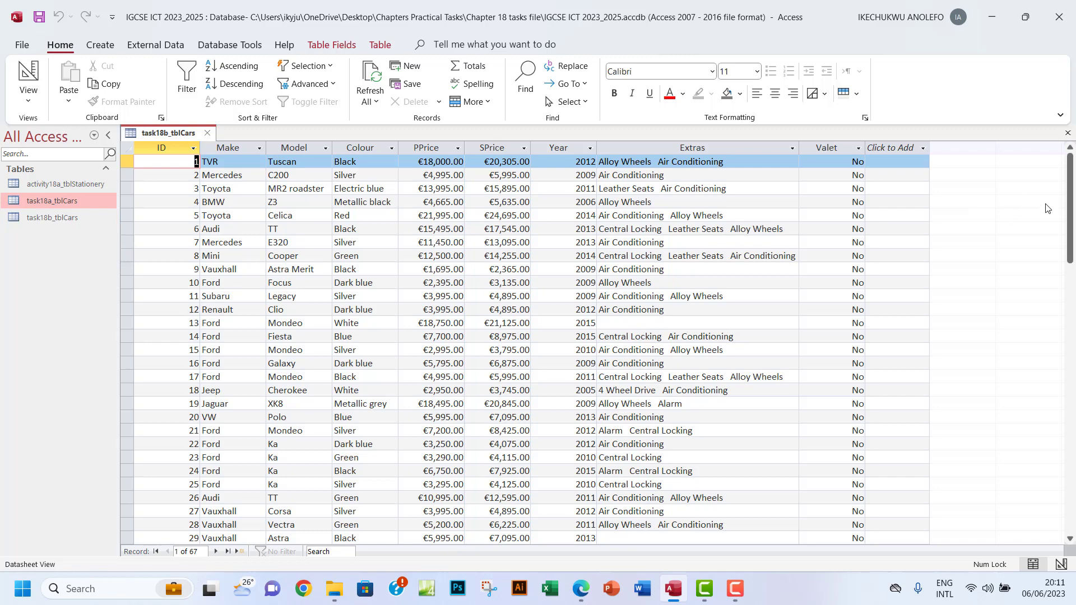
Close and reopen task18b_tblCars, then start a new record below car 67
left_click(50, 219)
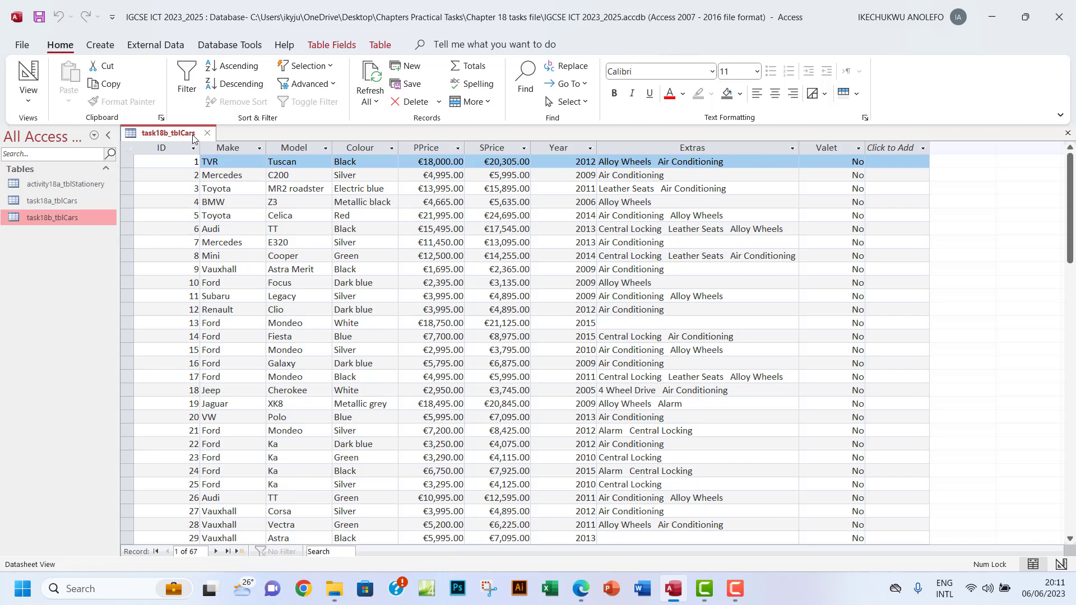
left_click(1068, 133)
double_click(48, 223)
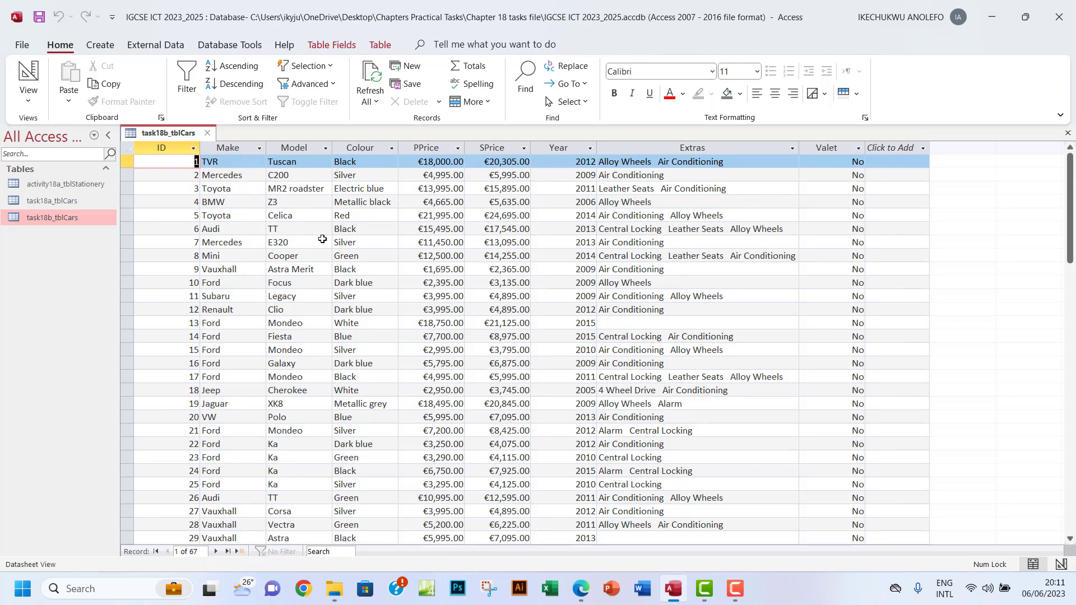
scroll(459, 350, "down", 3)
scroll(460, 350, "down", 17)
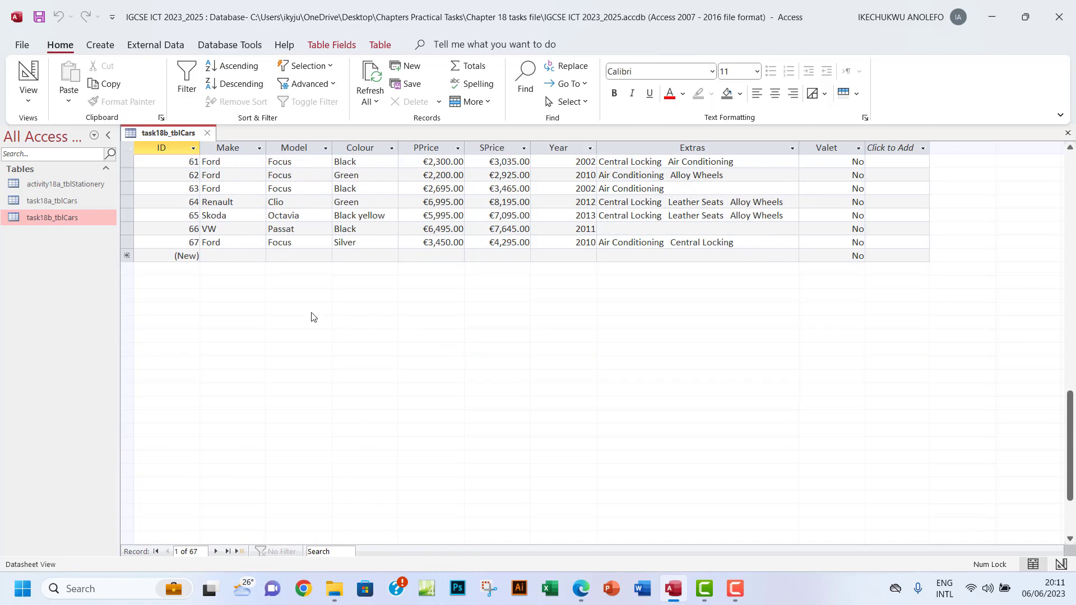
left_click(219, 258)
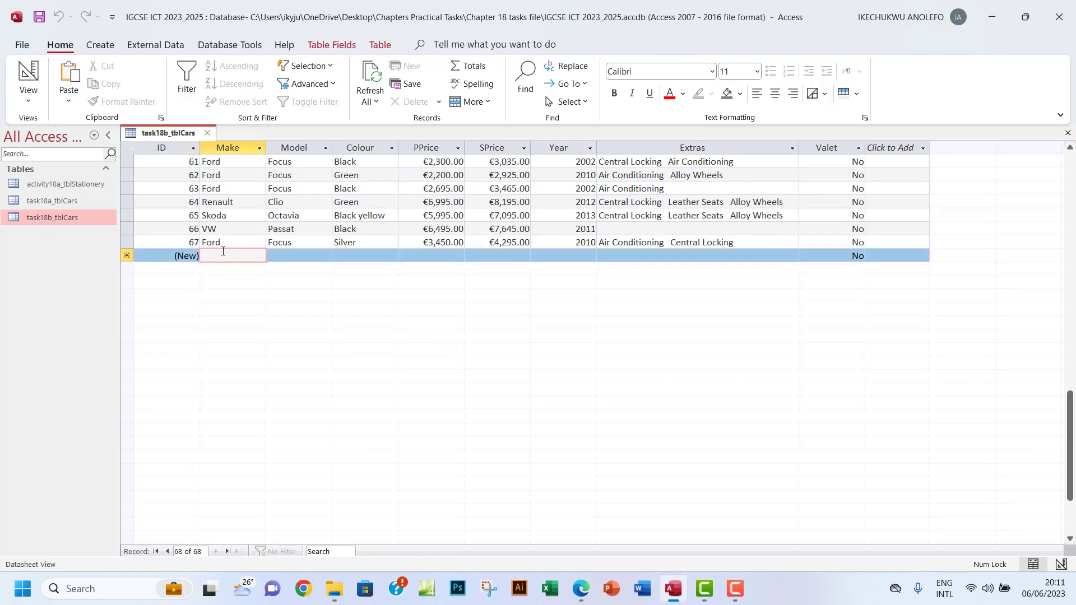
Enter Ford as record 68's Make and copy Focus into its Model
type("Ford")
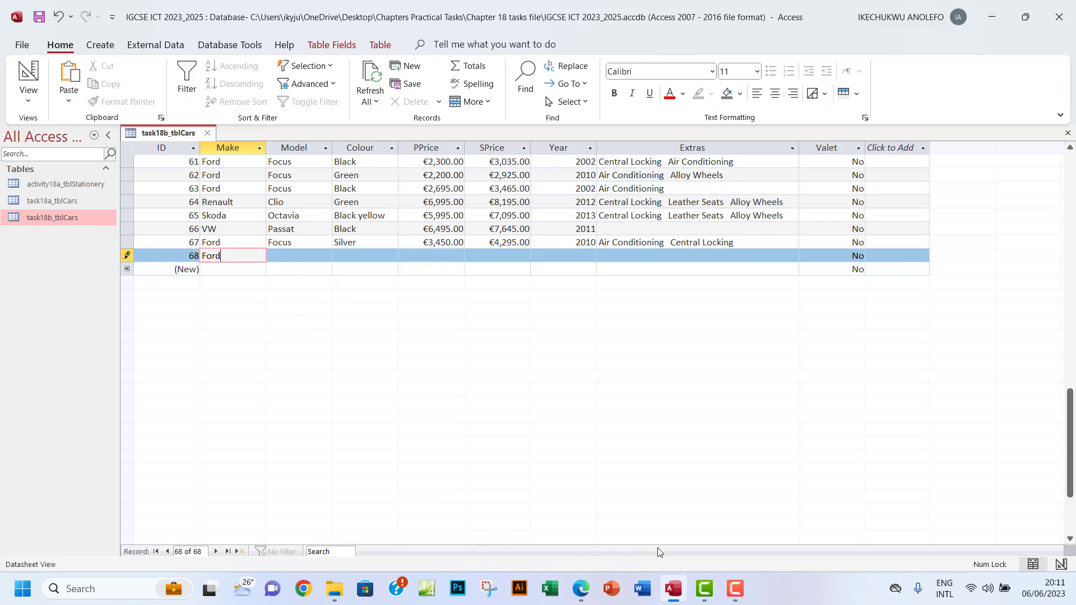
left_click(578, 584)
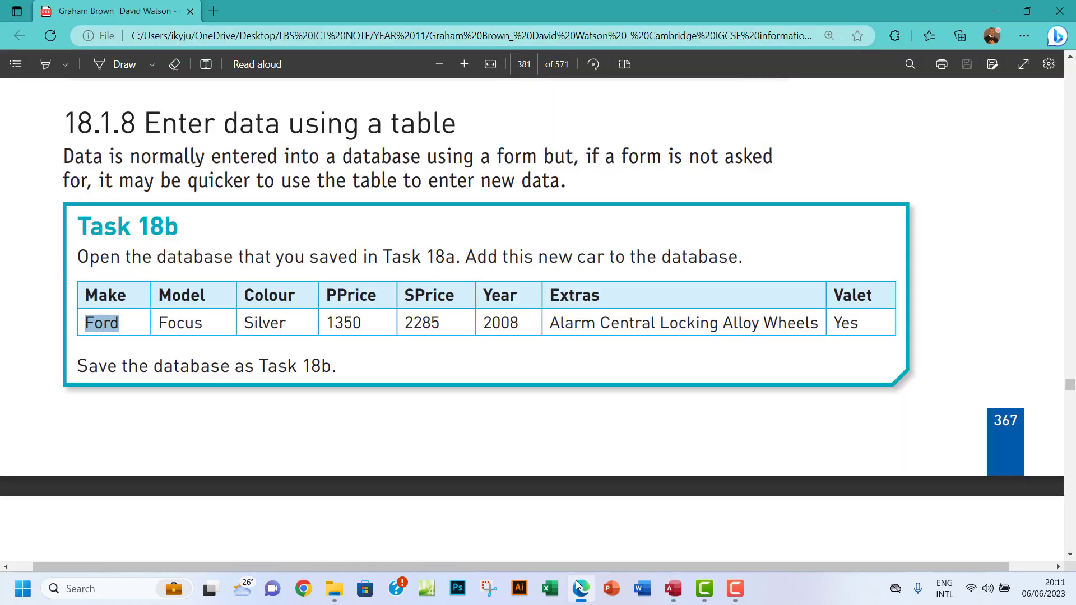
left_click(578, 585)
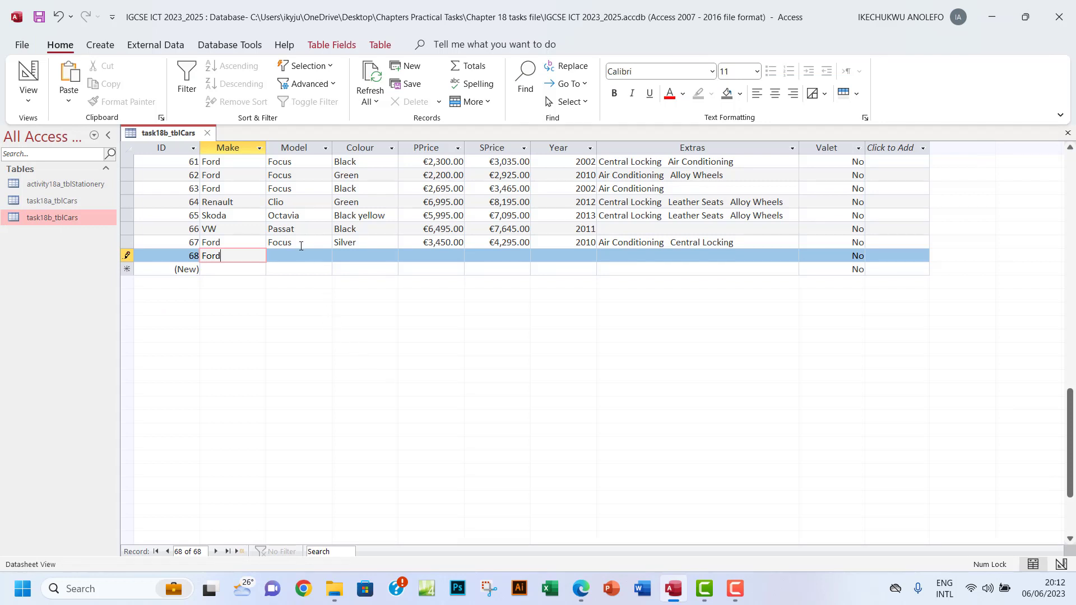
left_click_drag(288, 242, 265, 242)
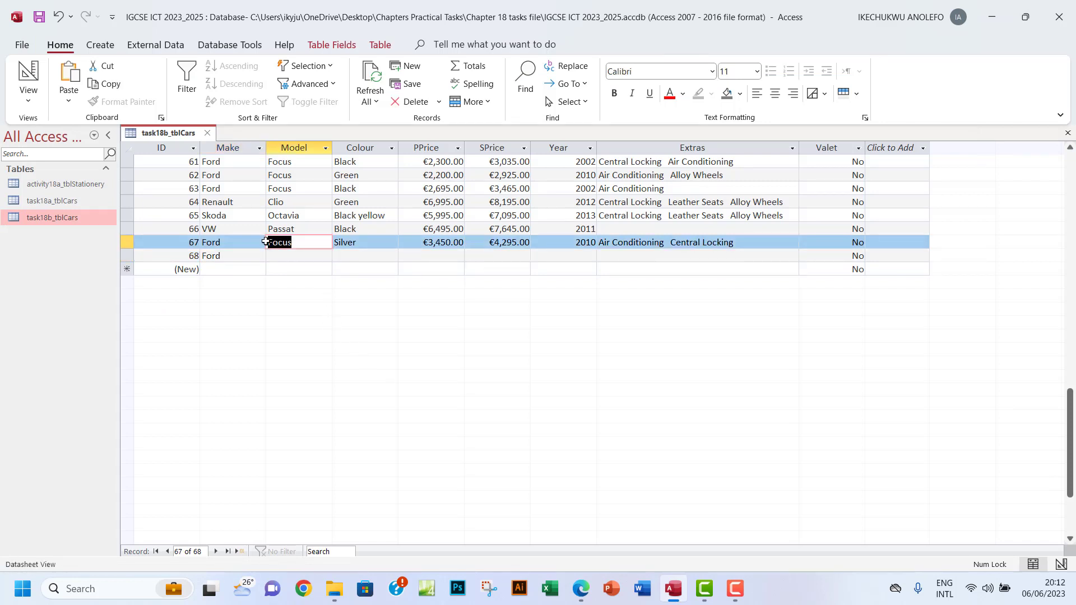
left_click(288, 257)
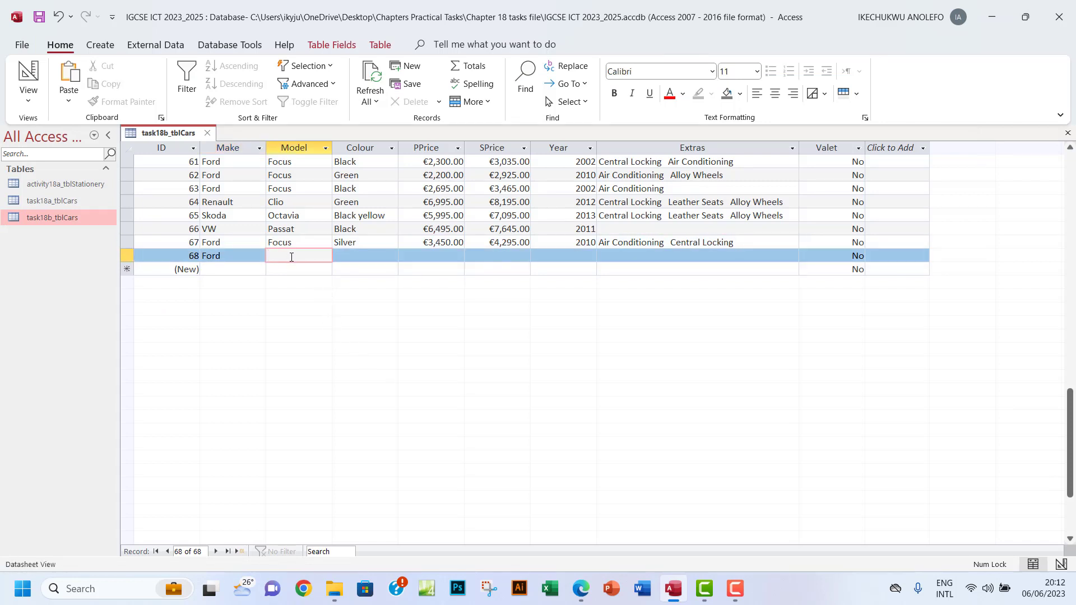
key("ctrl+v")
Copy Silver into record 68's Colour and enter 1350 as its purchase price
left_click(582, 591)
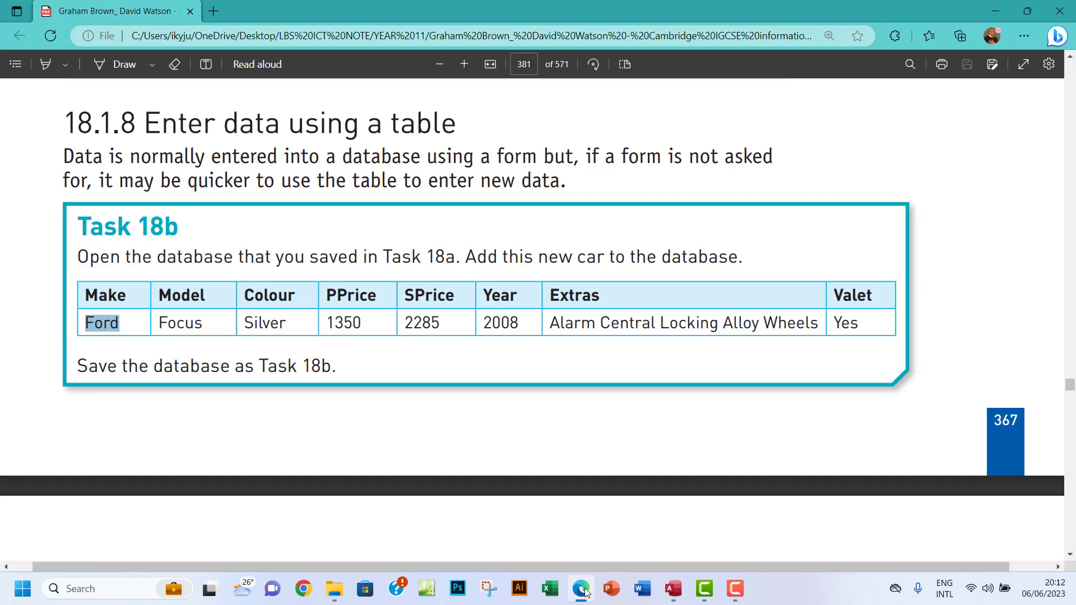
left_click(583, 591)
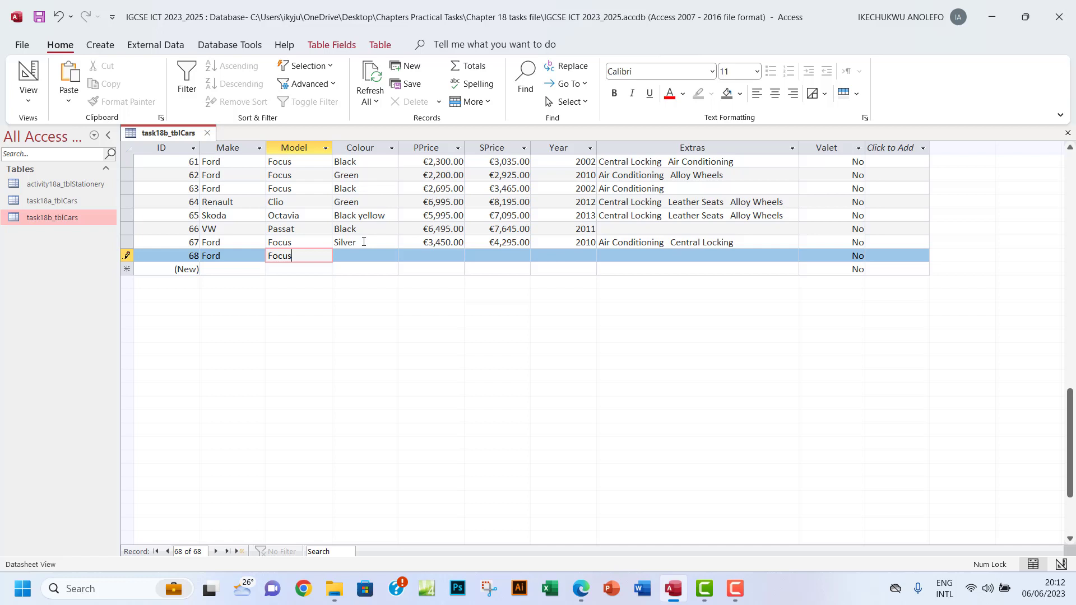
left_click_drag(363, 242, 335, 242)
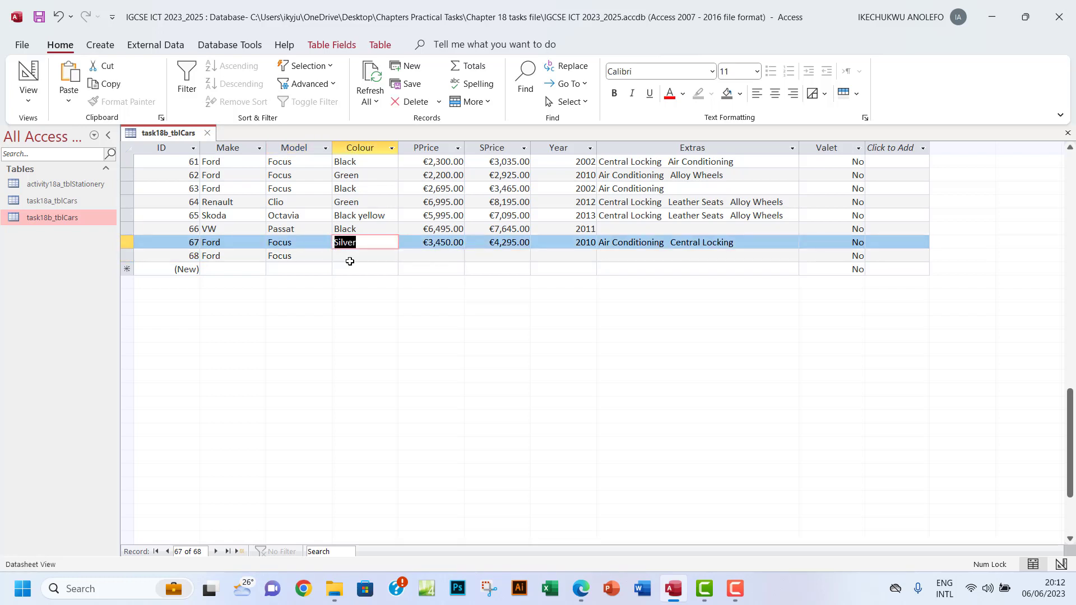
left_click(353, 256)
key("ctrl+v")
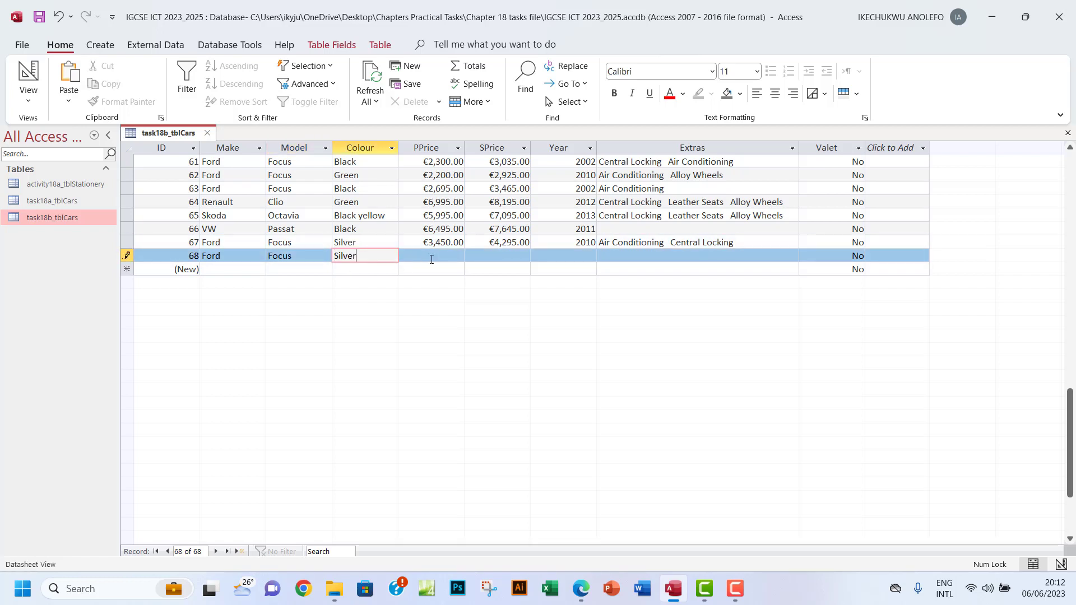
left_click(432, 257)
type("13")
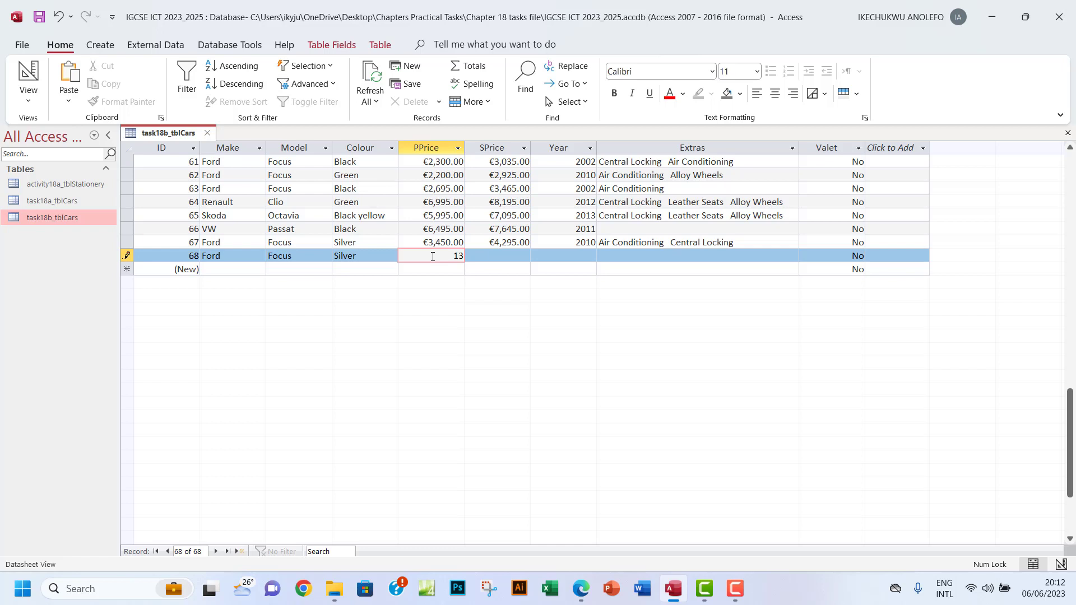
type("50")
left_click(492, 255)
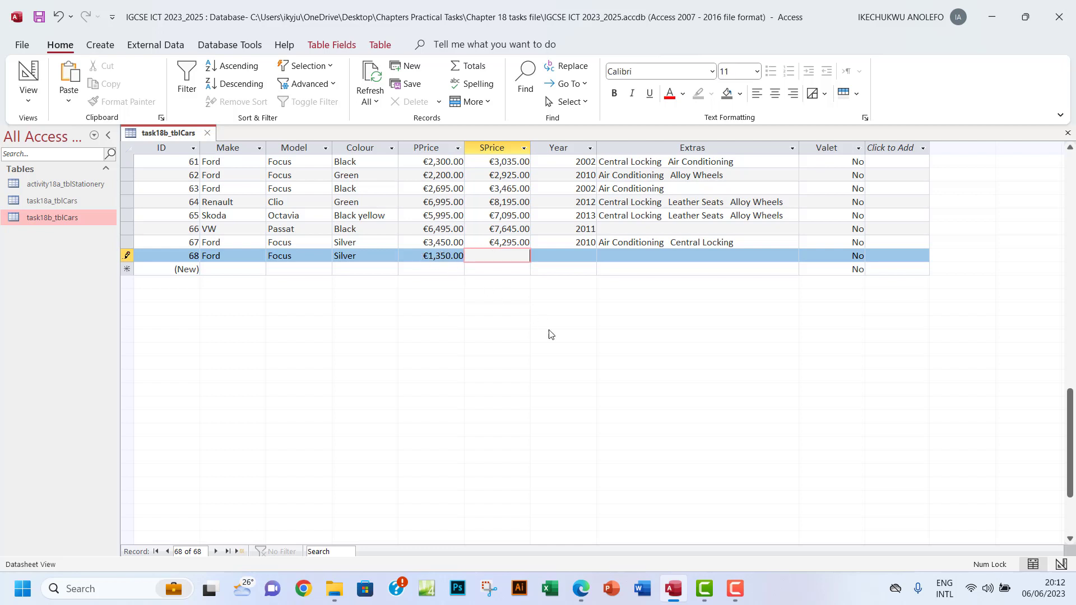
Enter 2,285 as record 68's selling price and 2008 as its year
left_click(581, 593)
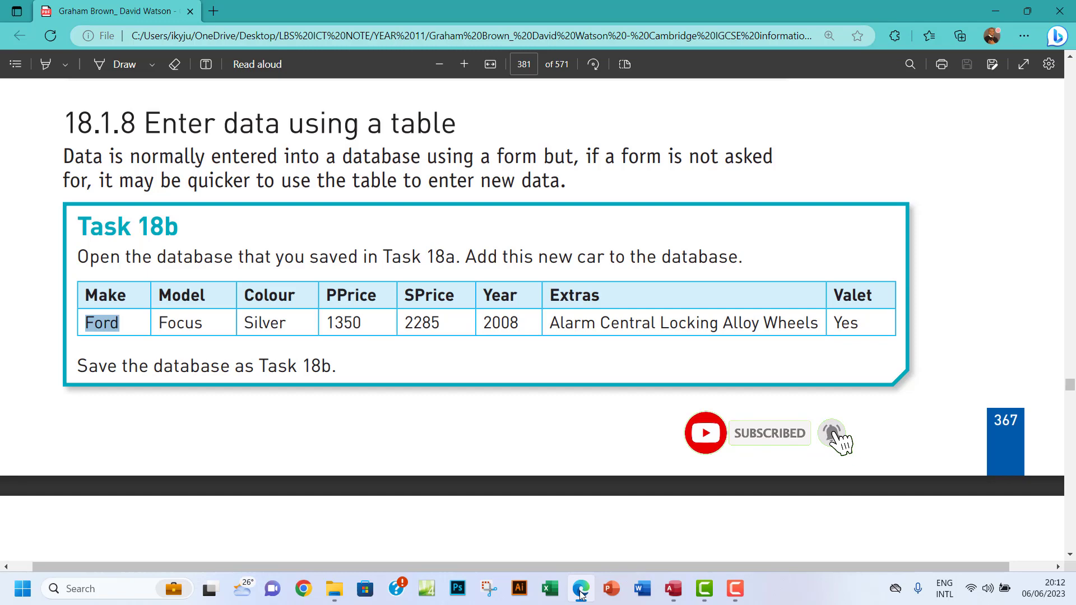
left_click(581, 593)
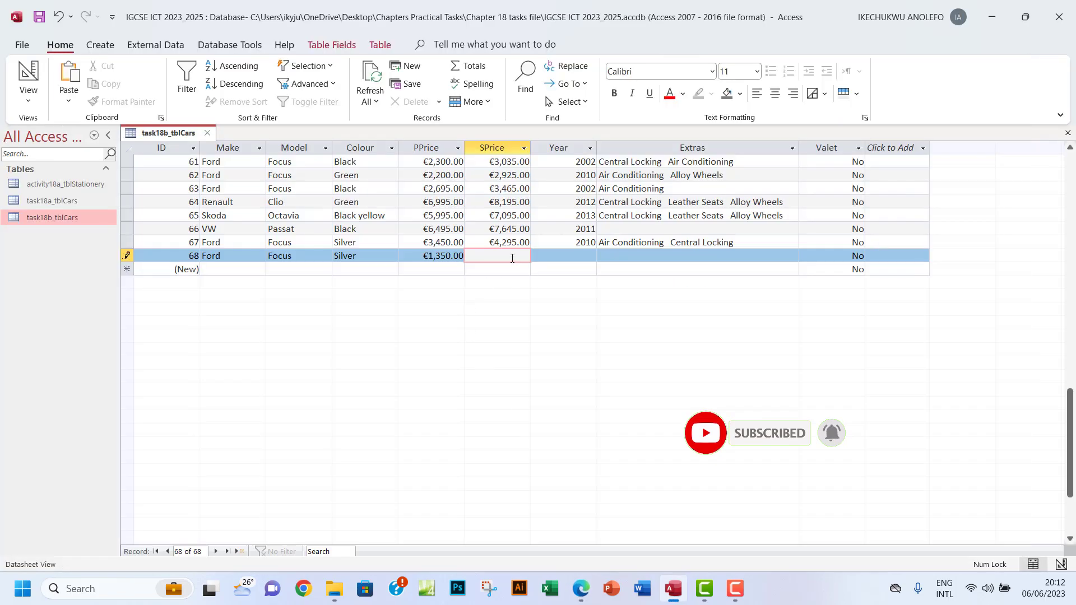
left_click(512, 258)
type("2")
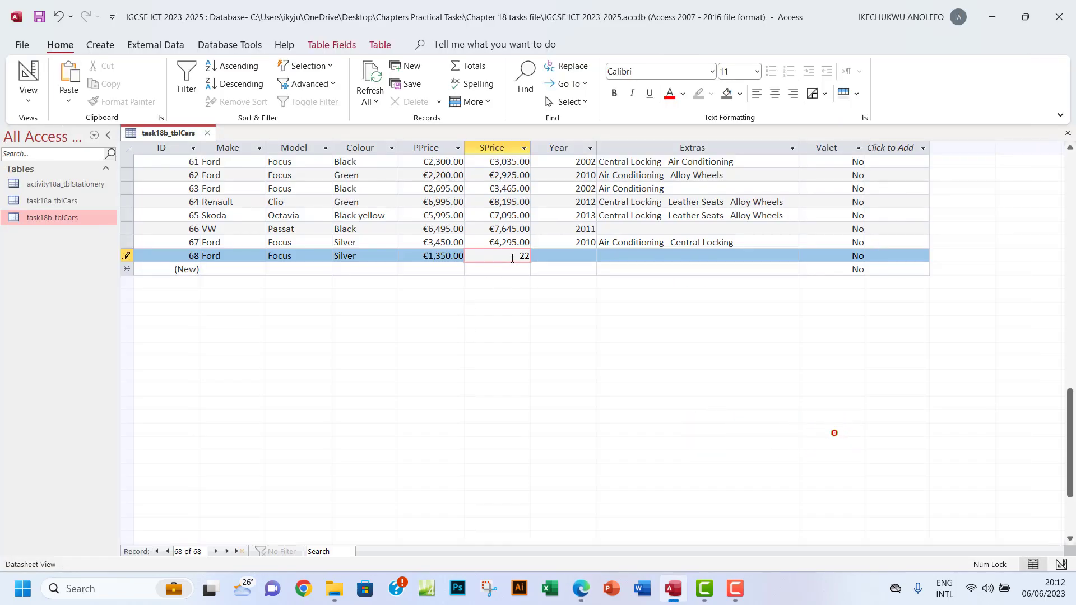
type(",285")
left_click(569, 255)
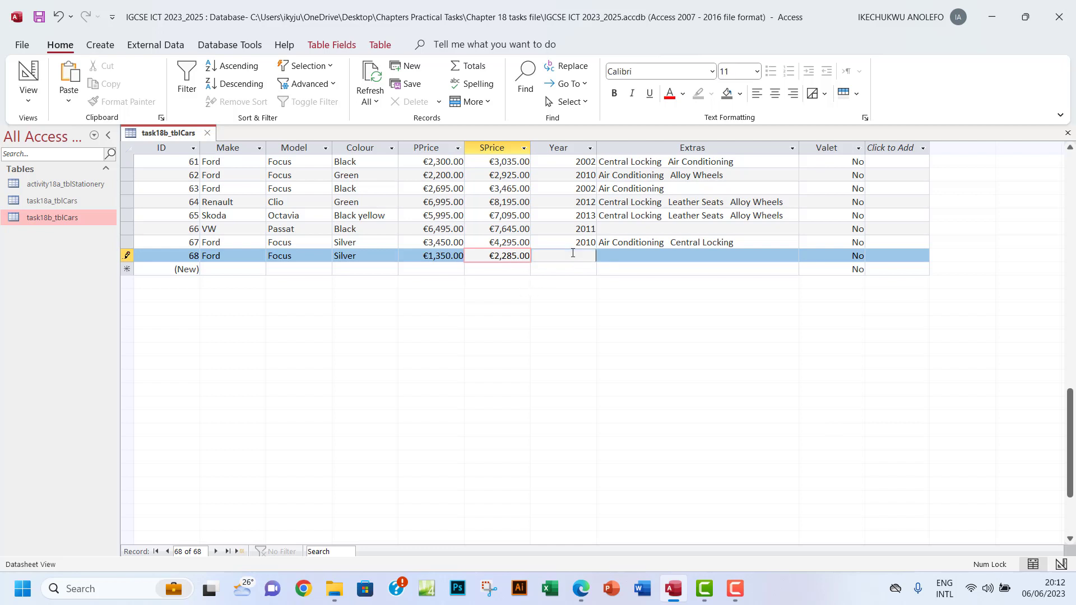
left_click(581, 590)
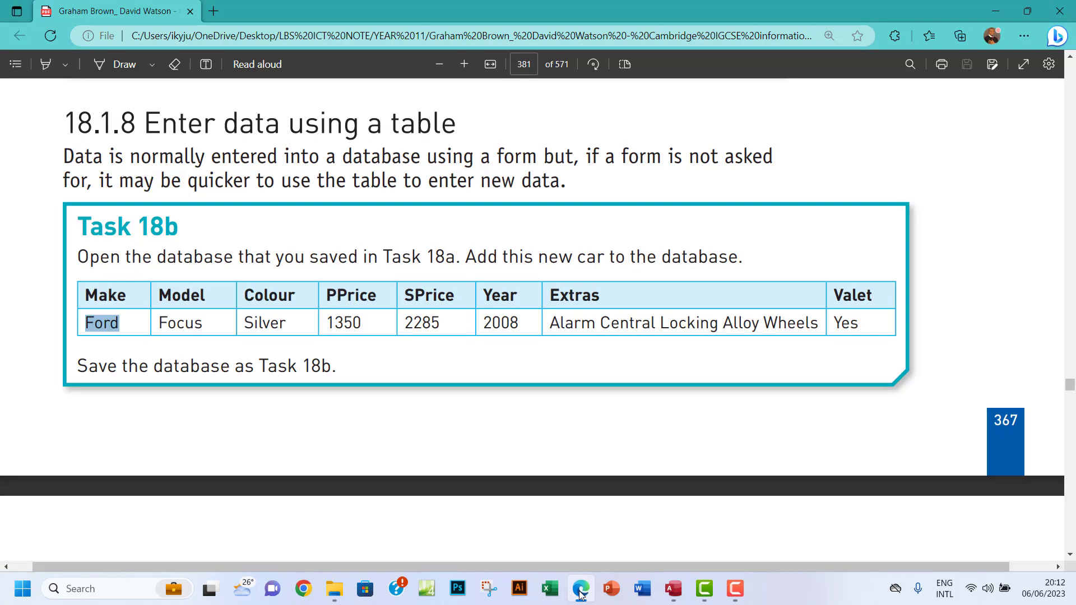
left_click(581, 593)
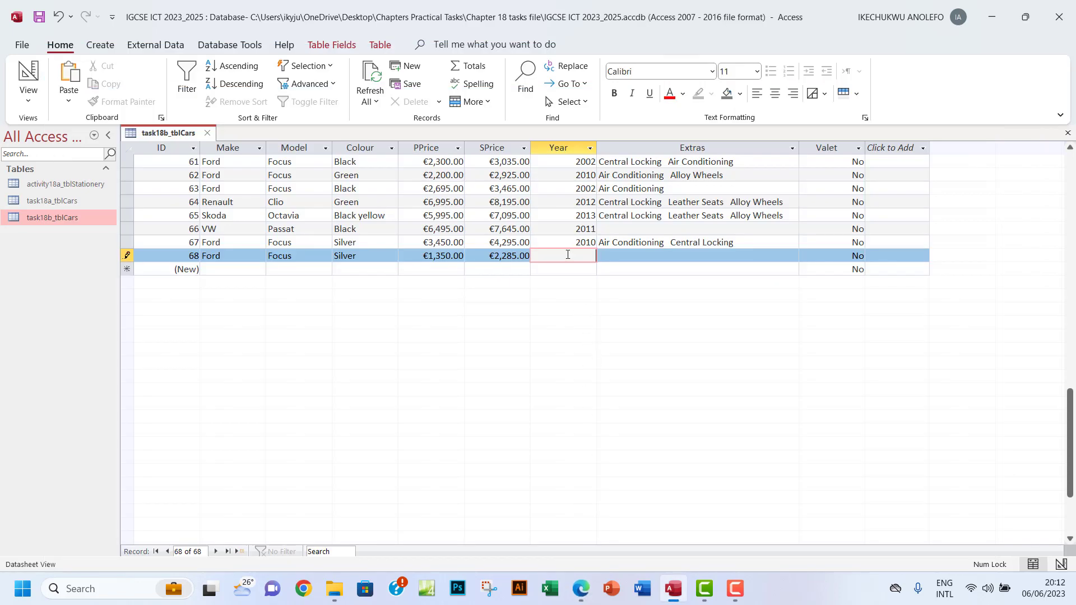
type("2008")
left_click(613, 255)
left_click(584, 599)
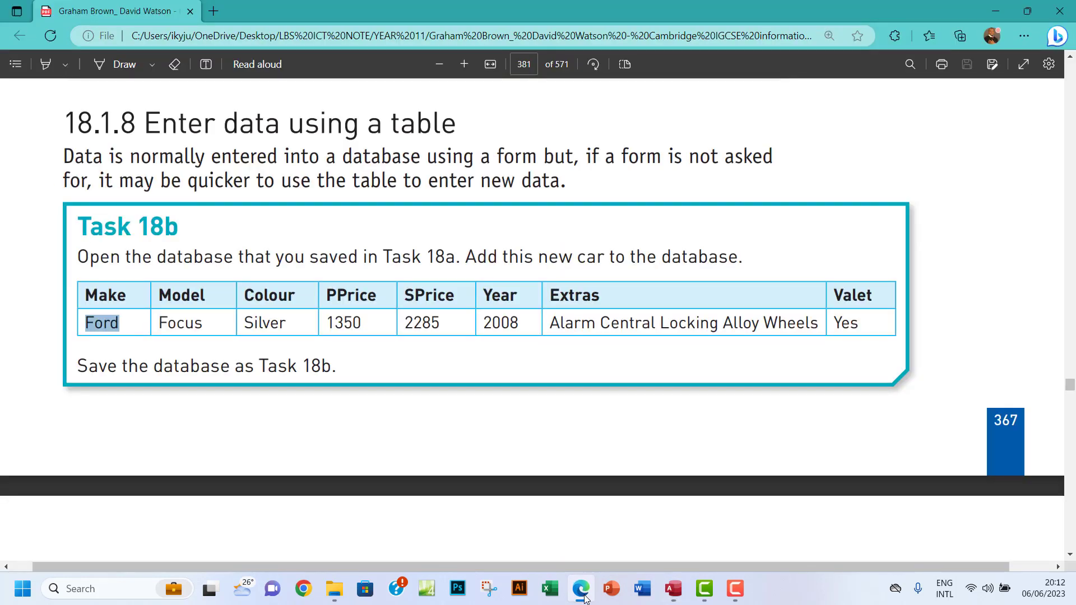
Copy the Extras text 'Alarm Central Locking Alloy Wheels' from the Task 18b table
left_click_drag(820, 323, 558, 316)
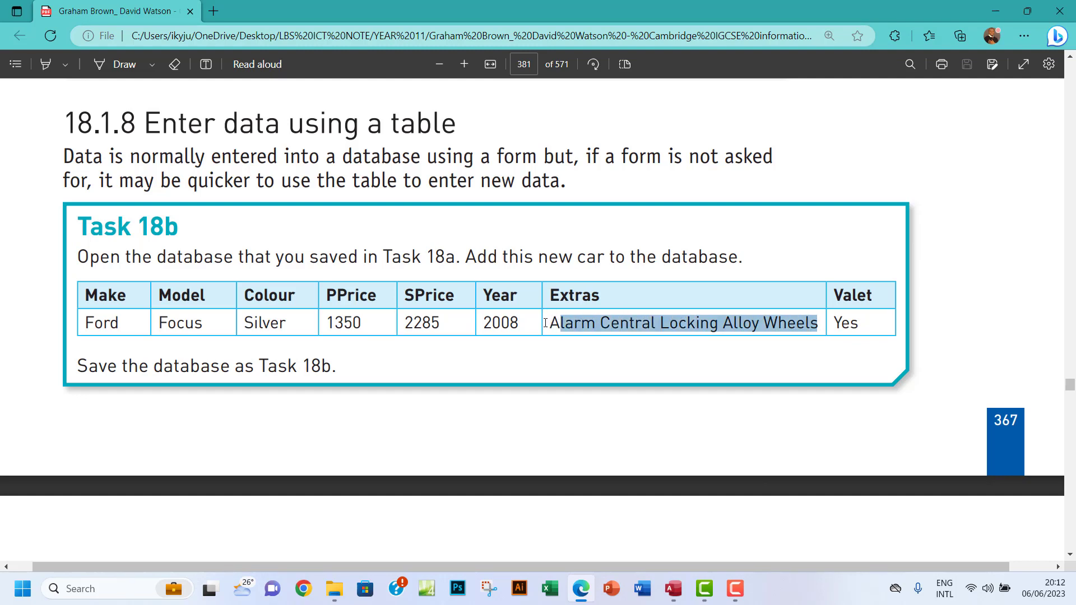
left_click_drag(546, 324, 539, 325)
key("ctrl+c")
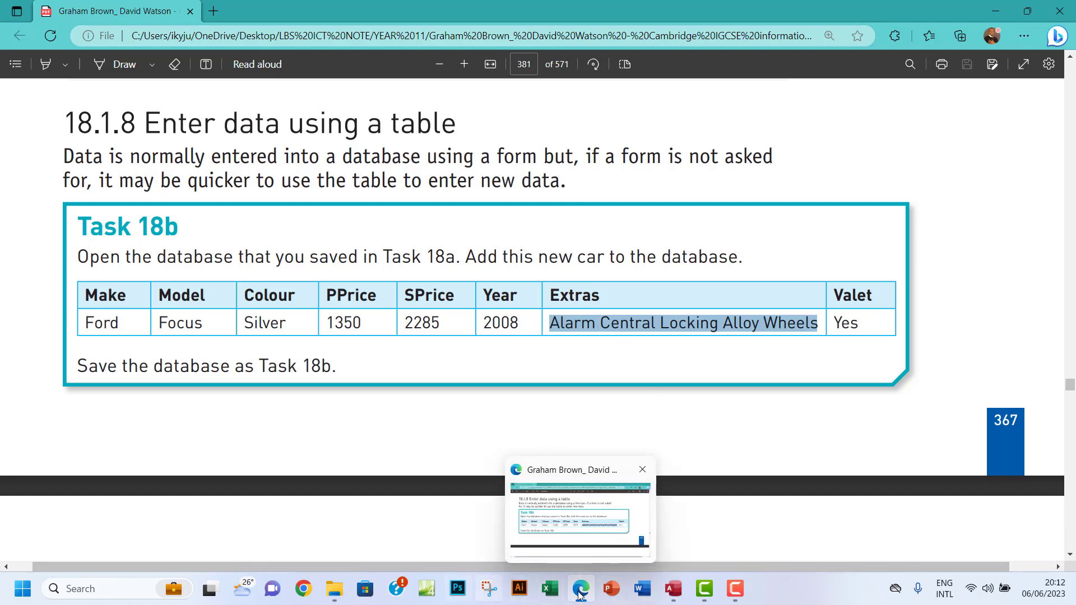
left_click(675, 590)
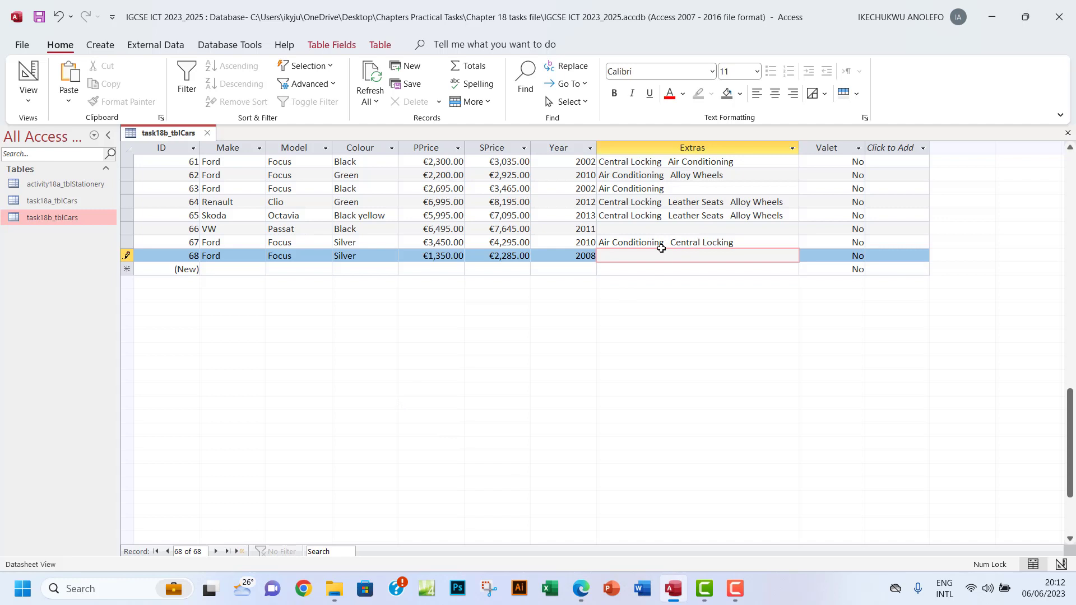
Paste Alarm Central Locking Alloy Wheels into record 68's Extras cell
key("ctrl+v")
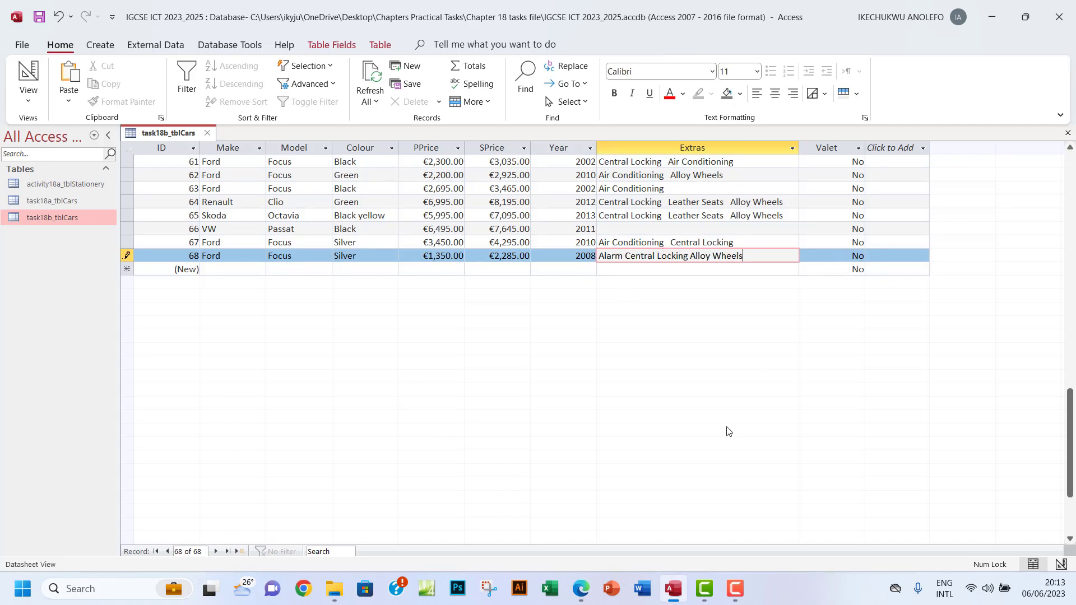
left_click(588, 595)
left_click(674, 589)
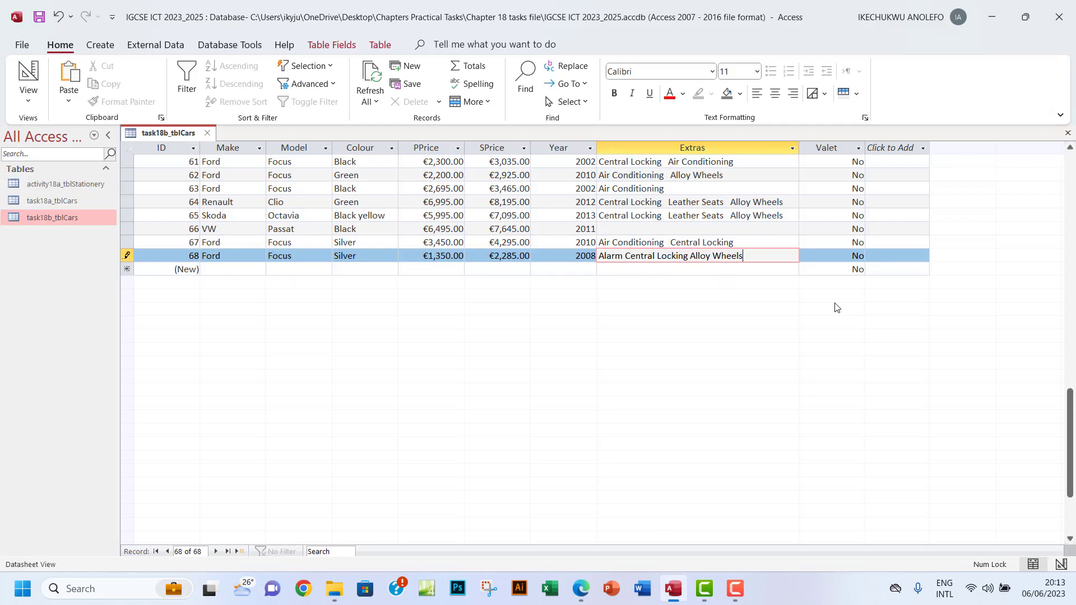
Change record 68's Valet value from No to Yes and commit the record
left_click(856, 255)
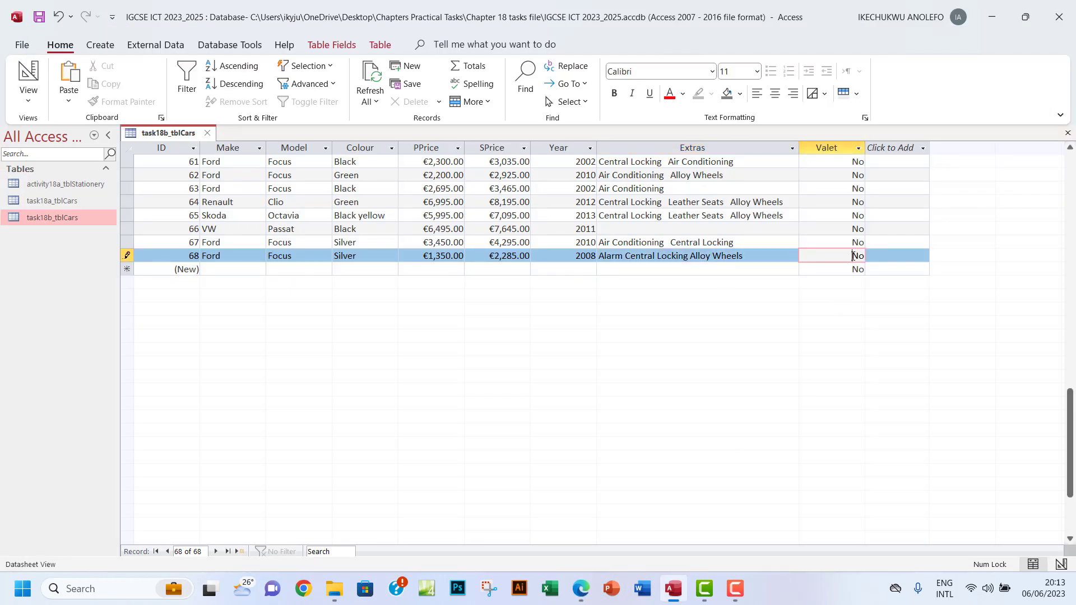
left_click_drag(852, 257, 868, 256)
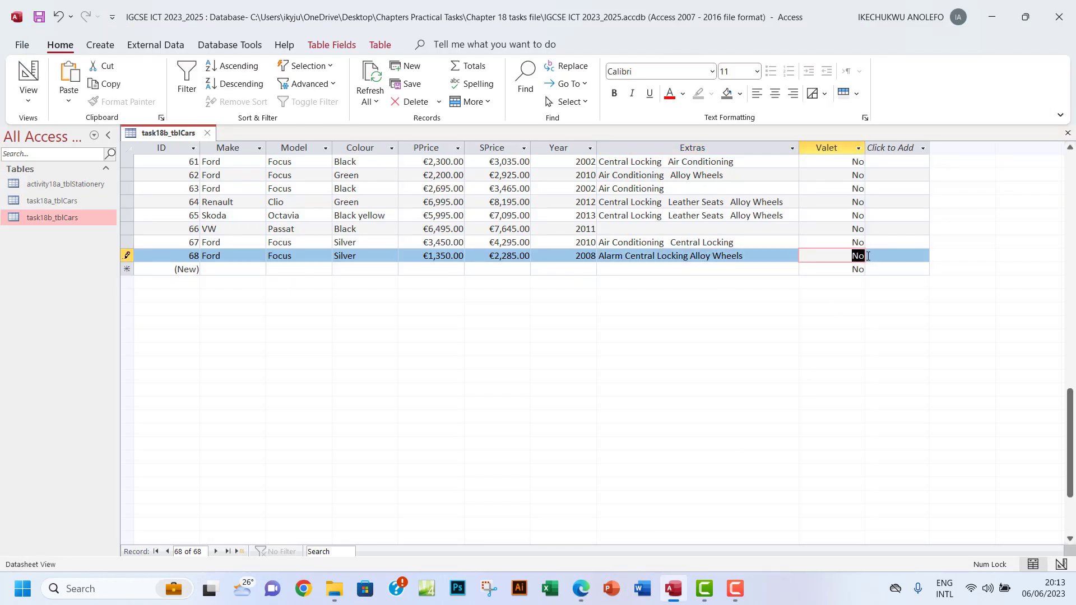
type("y")
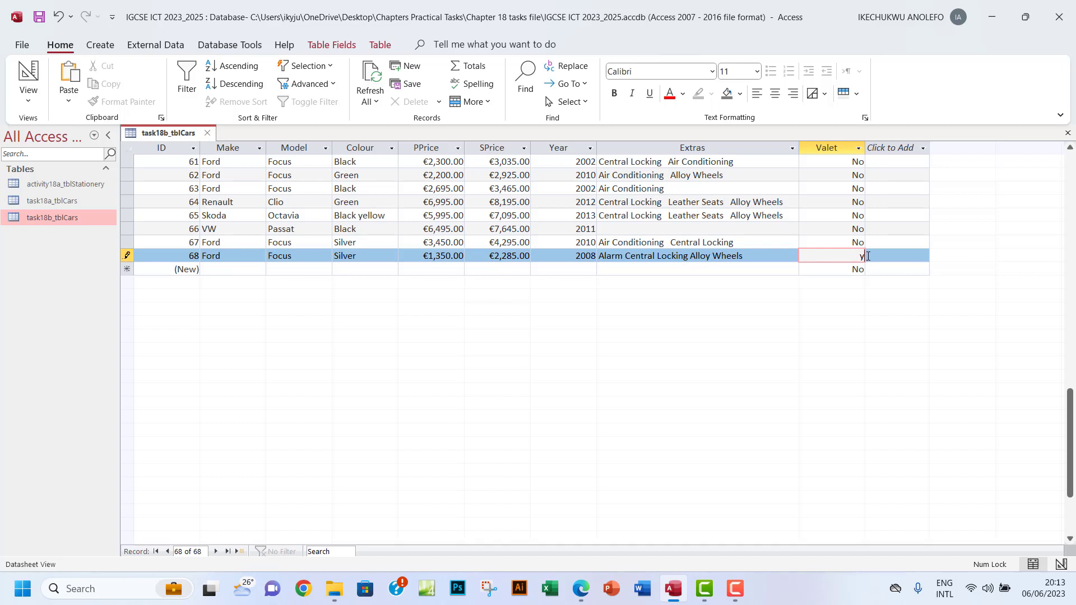
type("es")
left_click(767, 232)
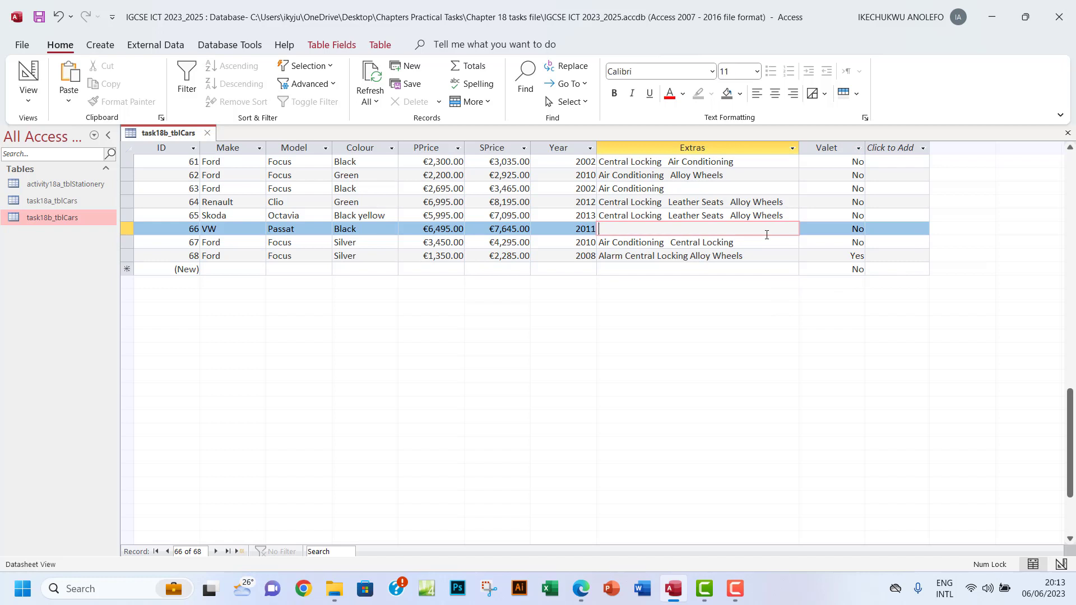
left_click(824, 255)
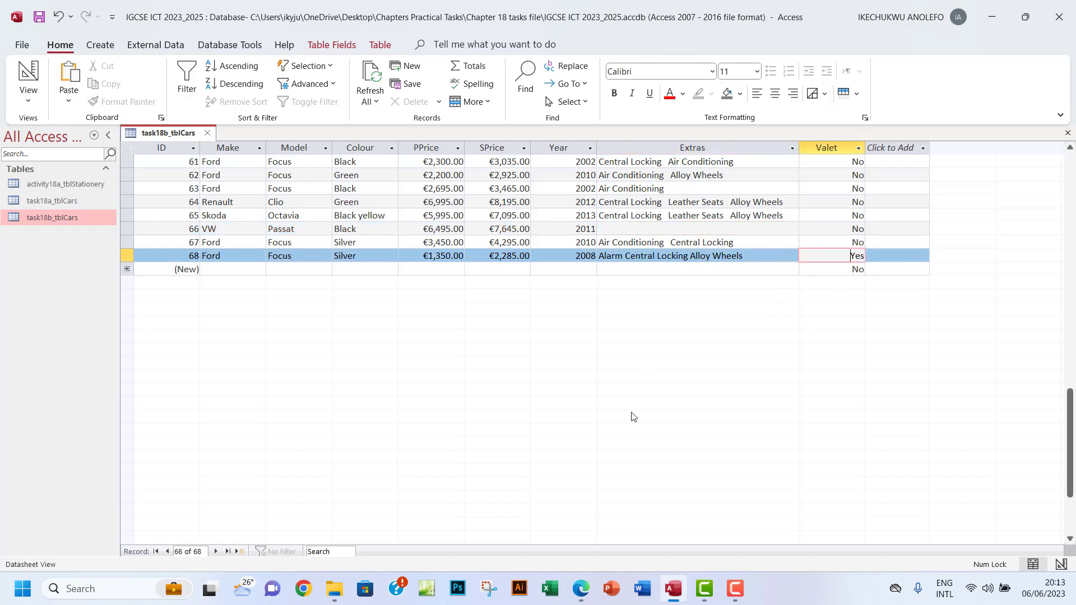
Check record 68 against the task sheet and save task18b_tblCars
left_click(585, 580)
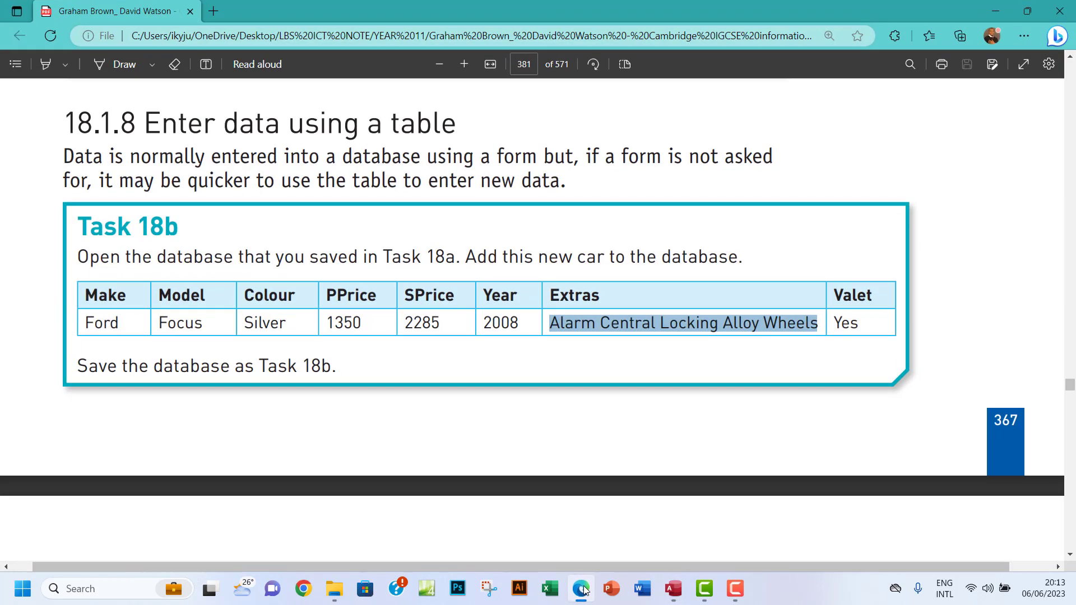
left_click(582, 589)
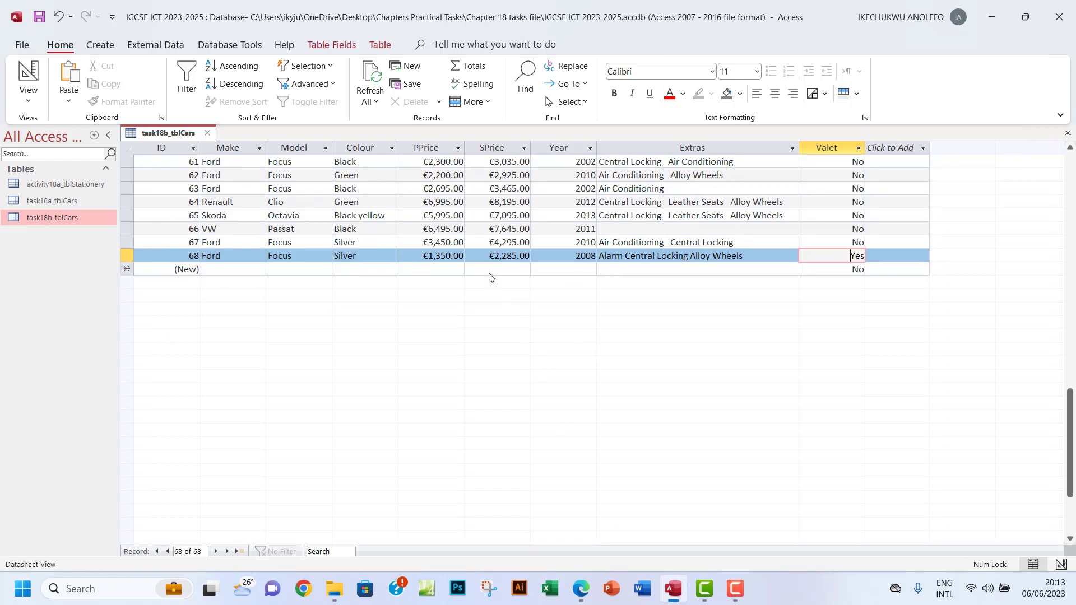
left_click(39, 19)
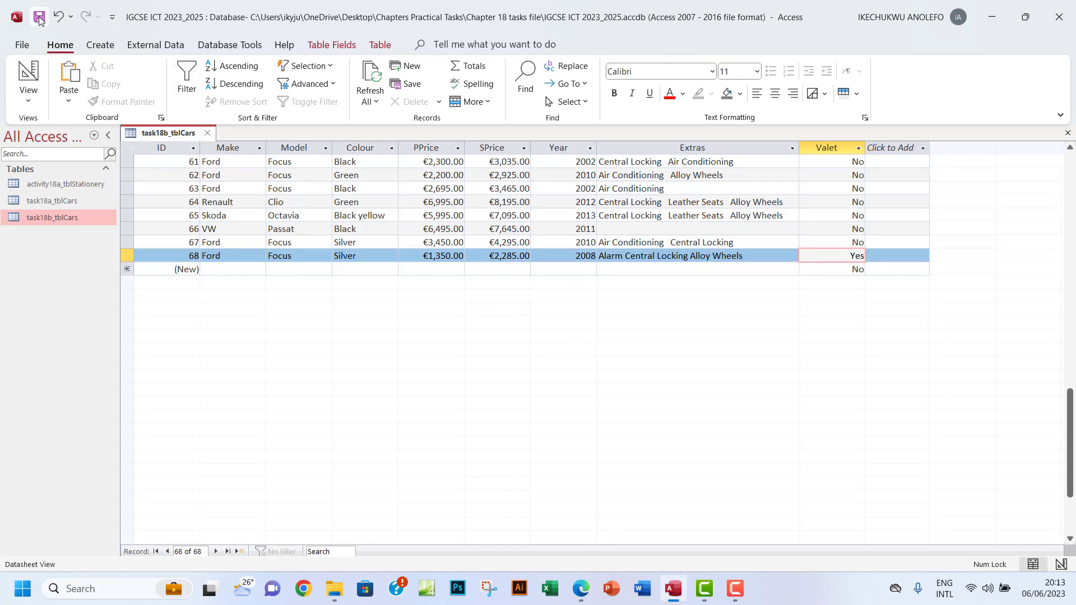
Close and reopen task18b_tblCars to confirm car 68 was saved, then close it
left_click(1067, 133)
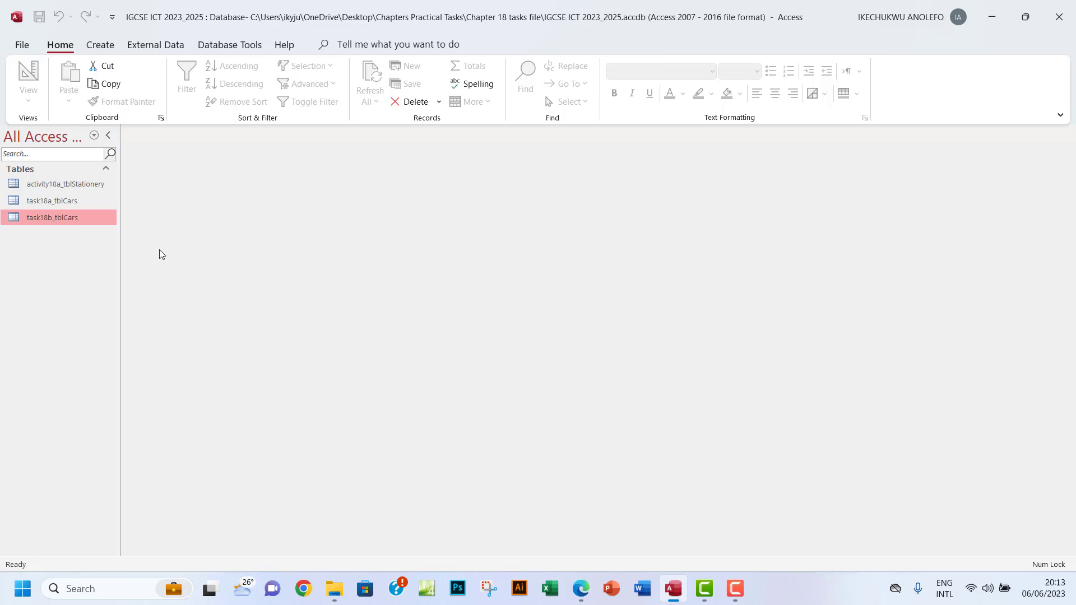
double_click(54, 217)
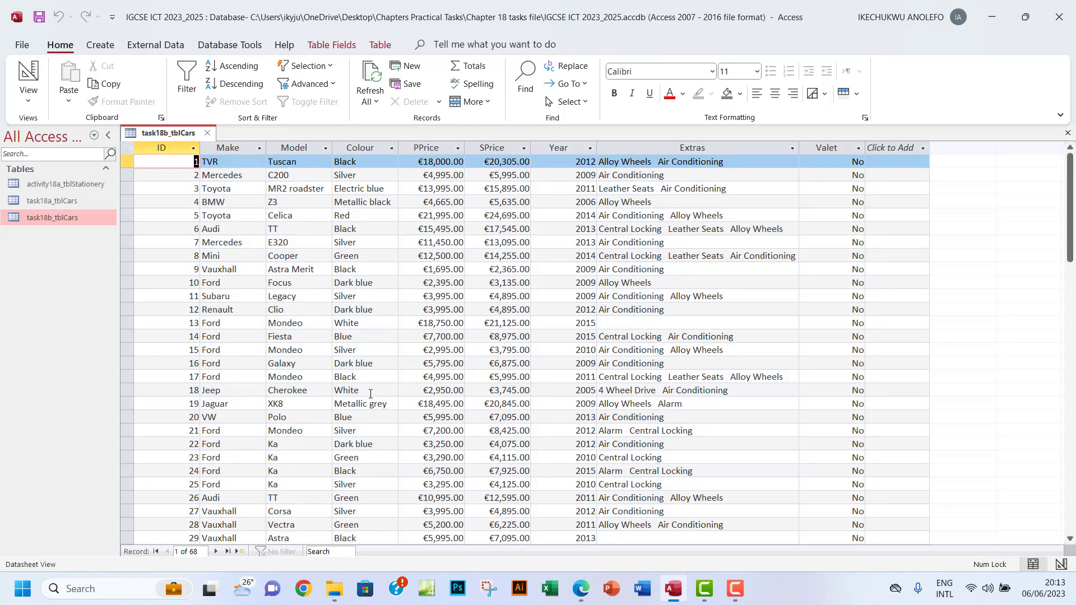
scroll(370, 394, "down", 18)
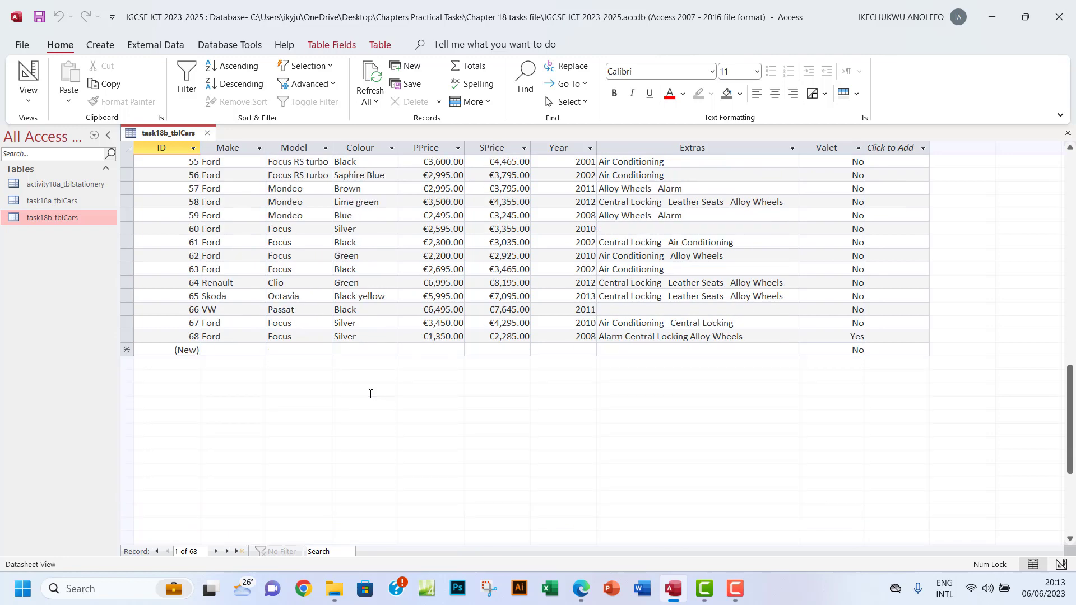
scroll(370, 394, "up", 5)
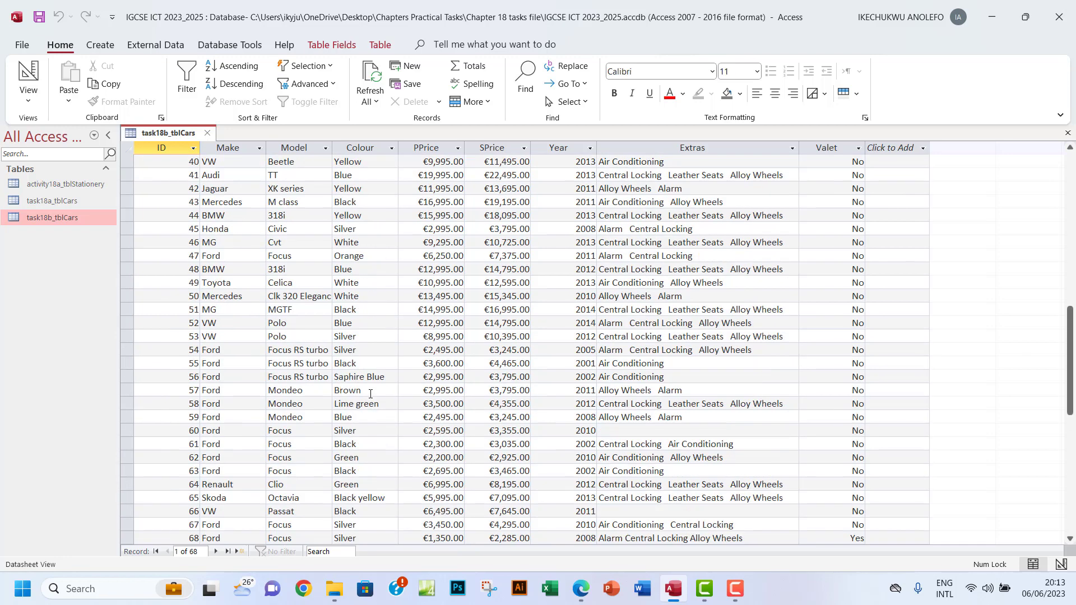
left_click(1068, 134)
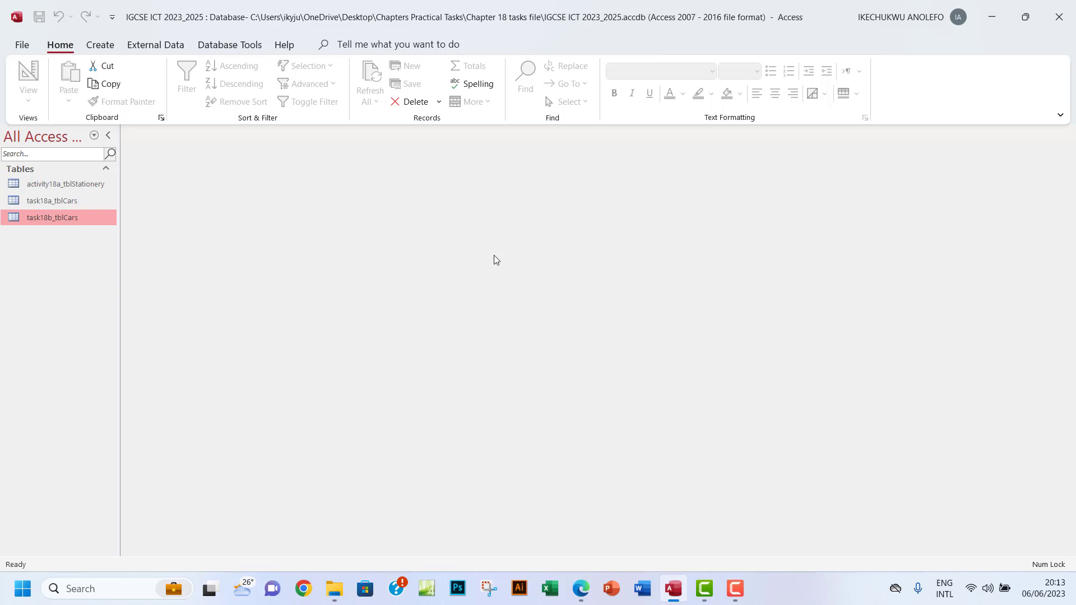